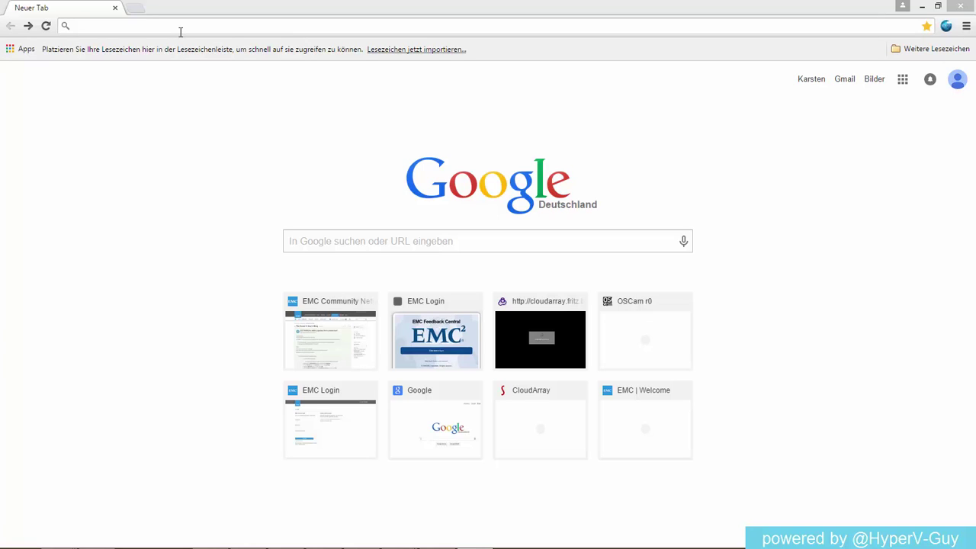
pyautogui.click(181, 31)
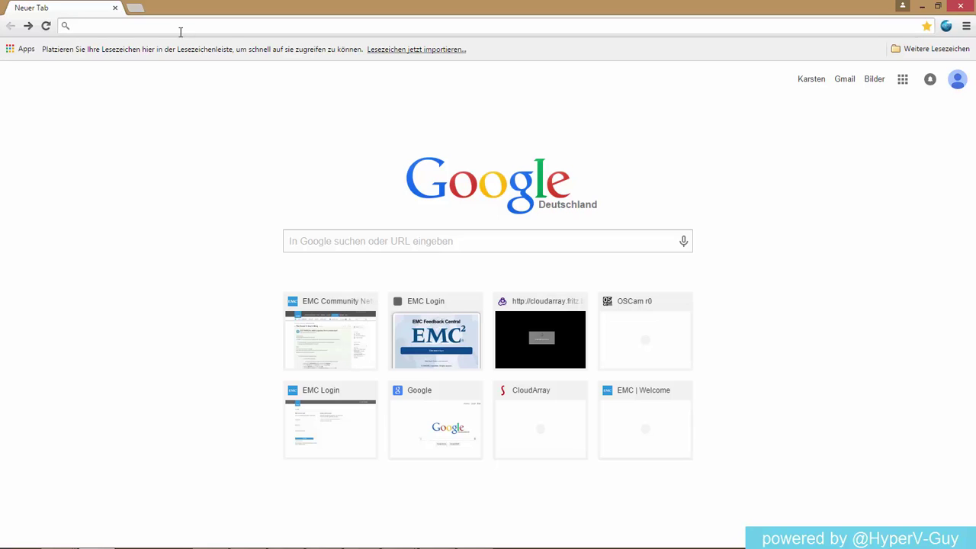
pyautogui.write('www.emc.c')
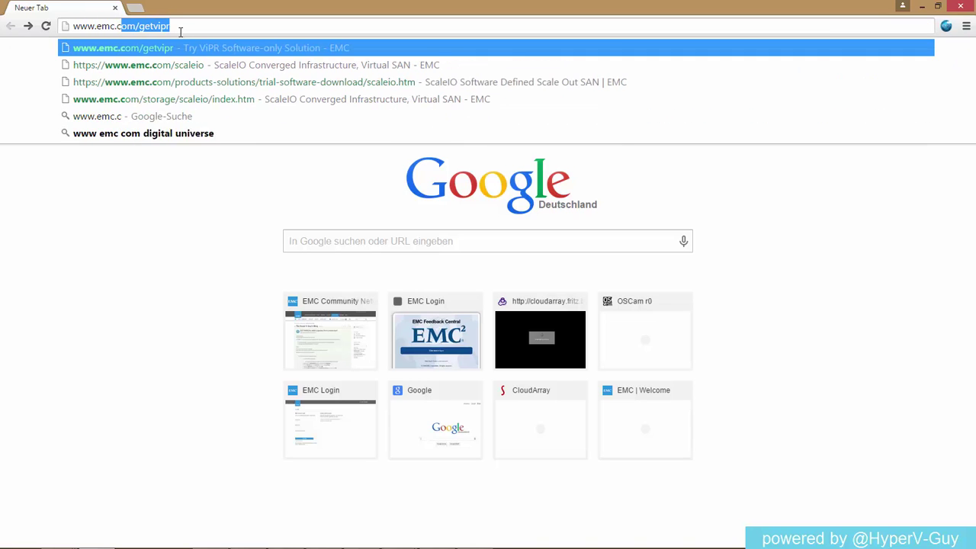
pyautogui.write('om/scaöle')
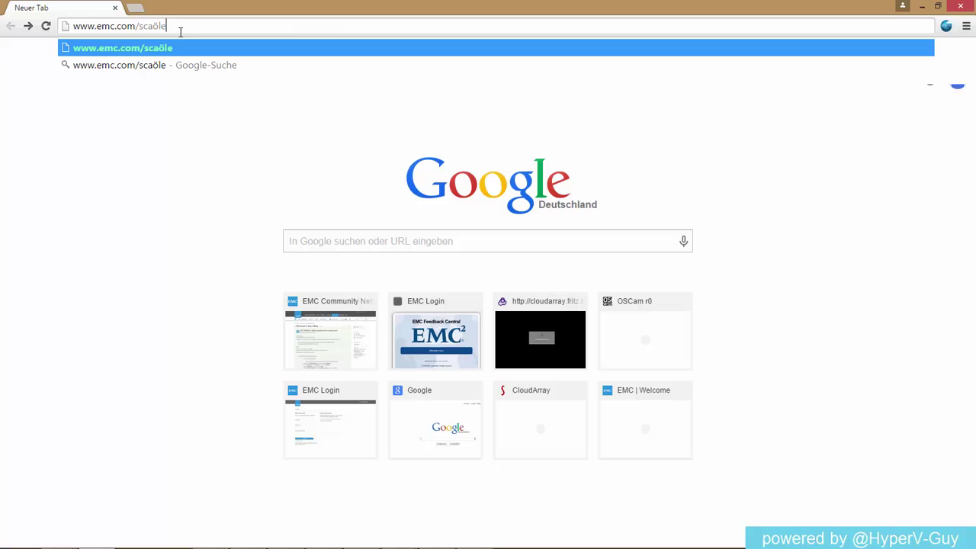
pyautogui.press('BackSpace')
pyautogui.press('BackSpace')
pyautogui.press('BackSpace')
pyautogui.press('Down')
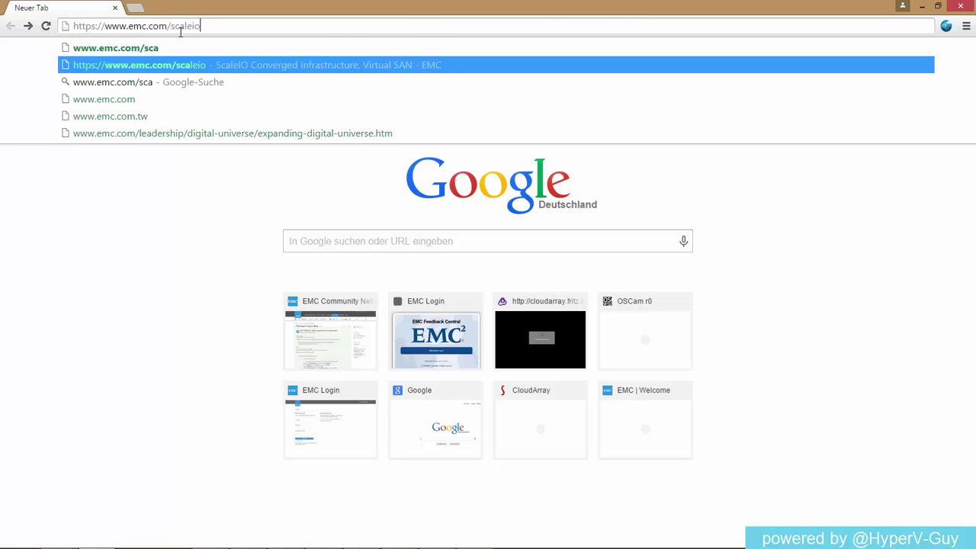
pyautogui.press('Return')
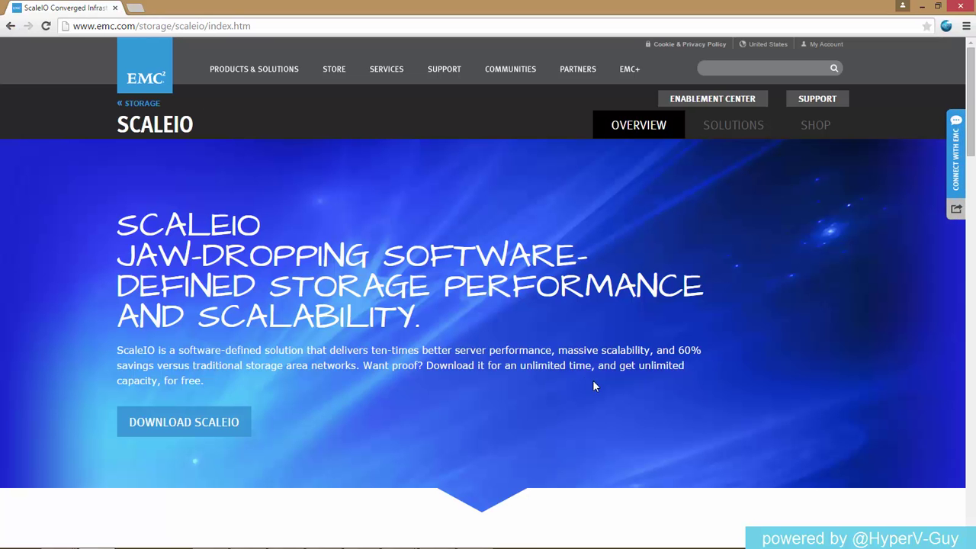
pyautogui.click(226, 429)
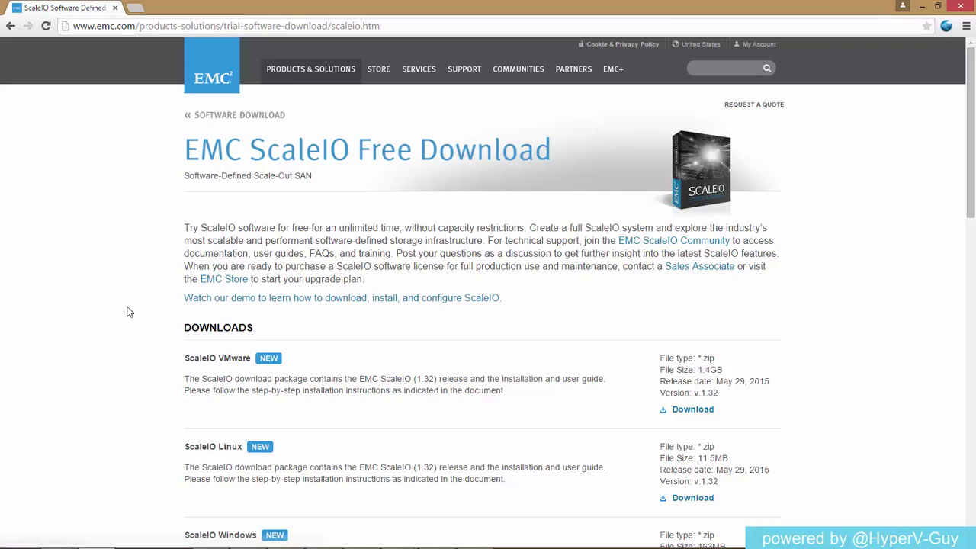
pyautogui.scroll(-1, 129, 312)
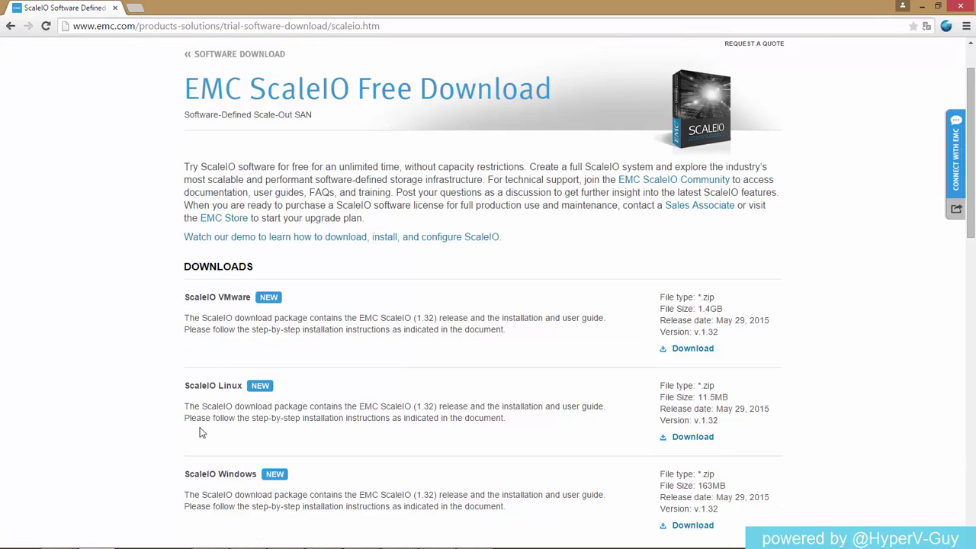
# Step: On the Node1 VM, launch the x64 Gateway MSI from Sources > ScaleIO > Complete Windows download > Gateway
pyautogui.click(920, 7)
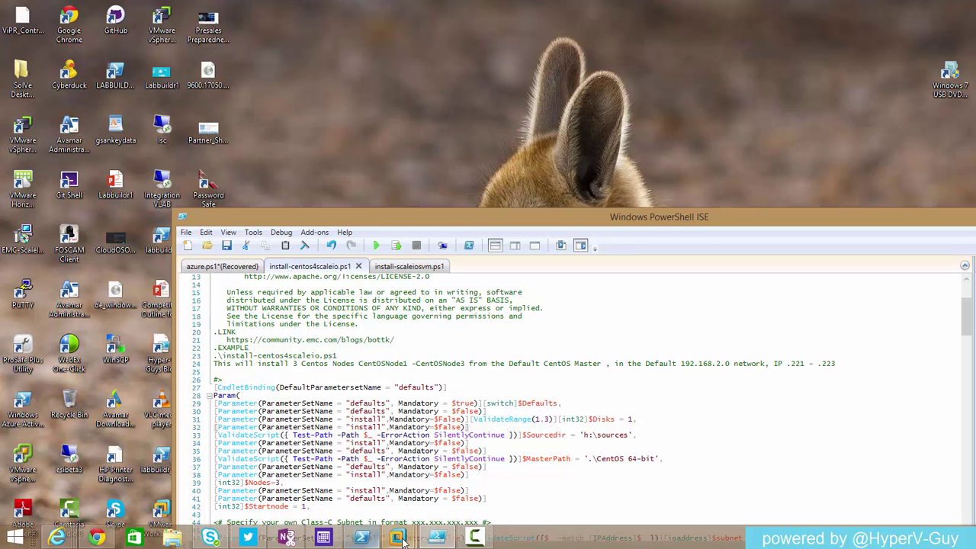
pyautogui.moveTo(402, 539)
pyautogui.click(448, 461)
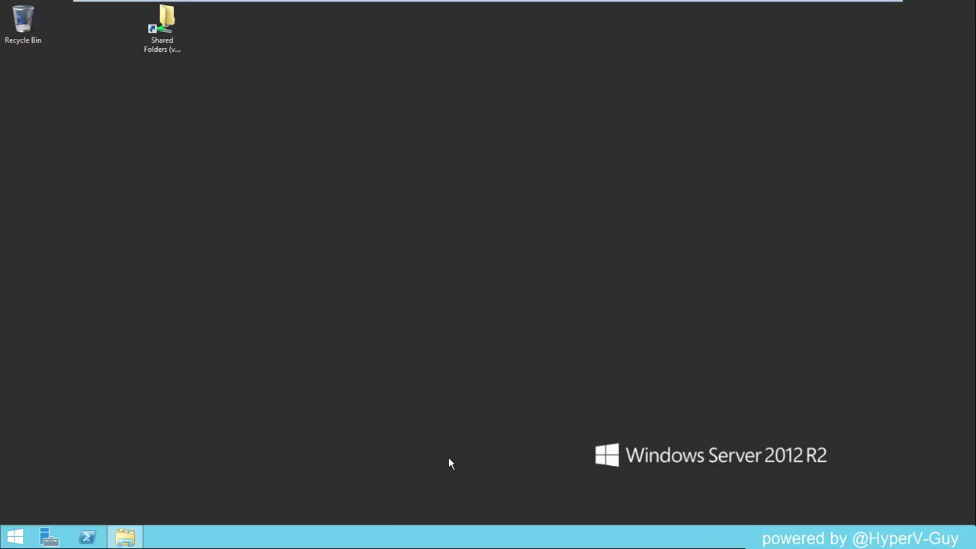
pyautogui.doubleClick(169, 44)
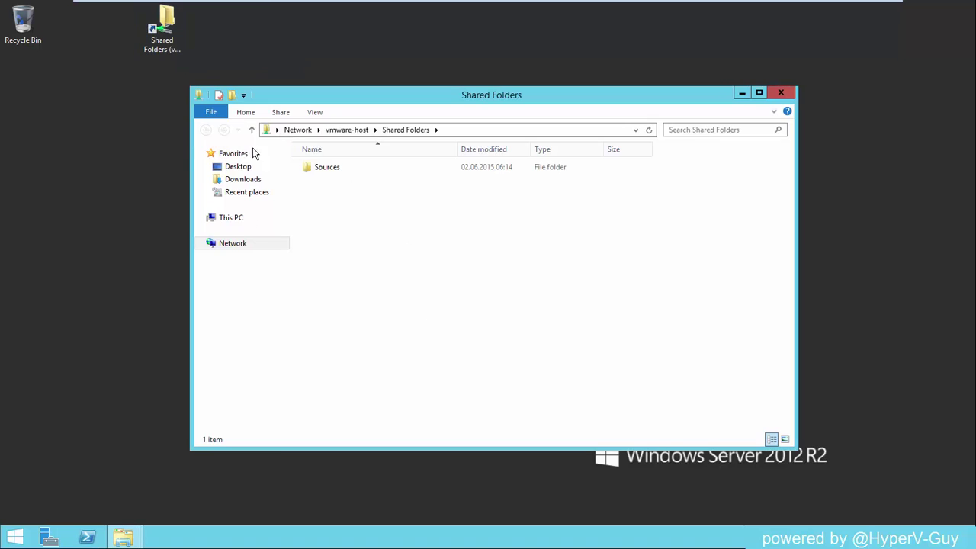
pyautogui.doubleClick(322, 167)
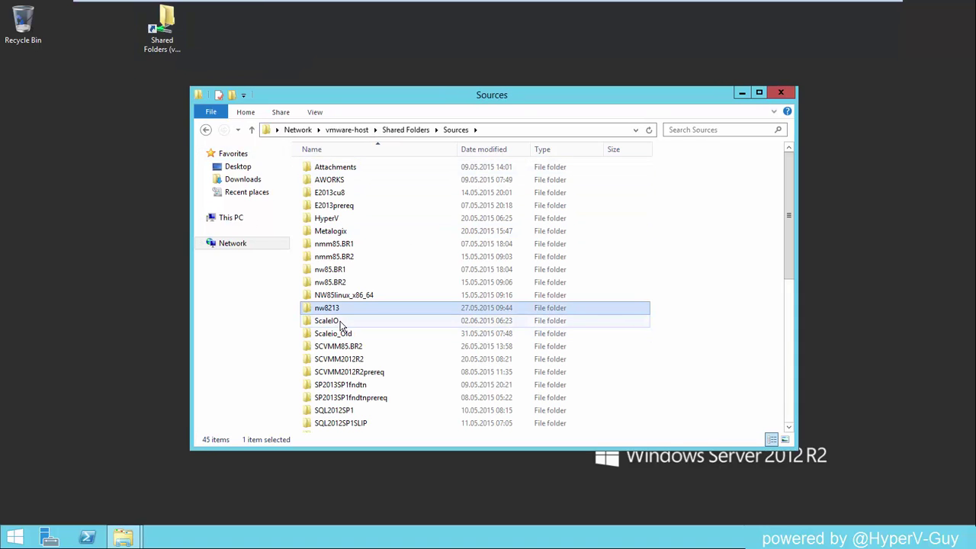
pyautogui.doubleClick(335, 320)
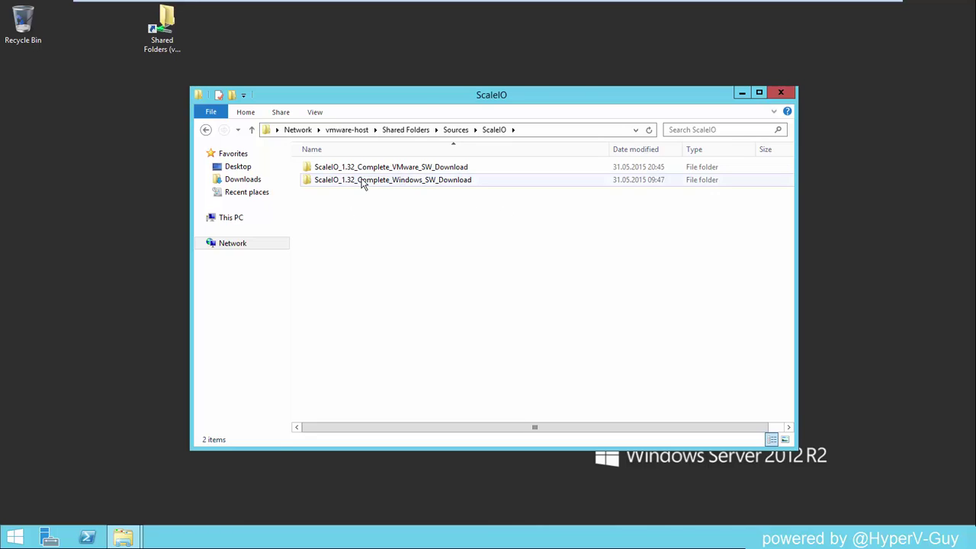
pyautogui.doubleClick(379, 182)
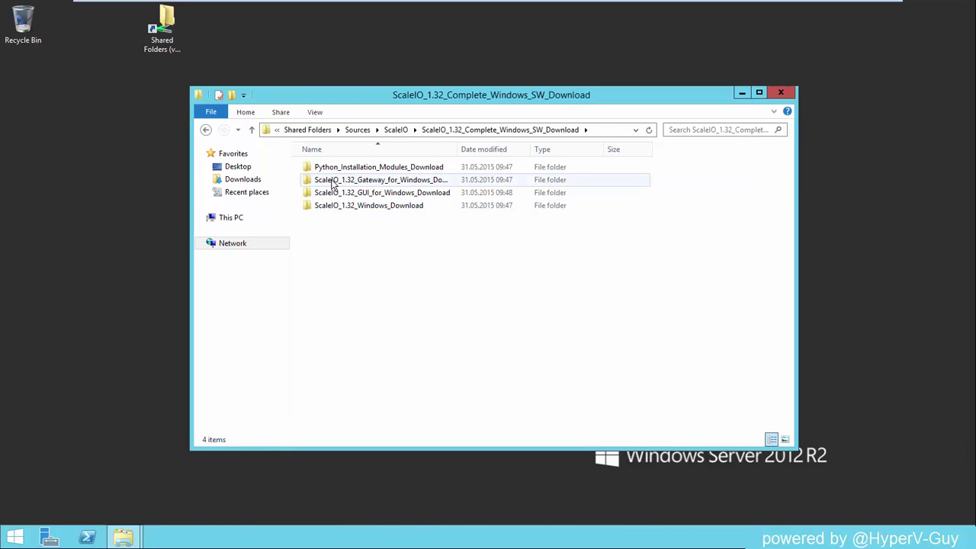
pyautogui.doubleClick(355, 181)
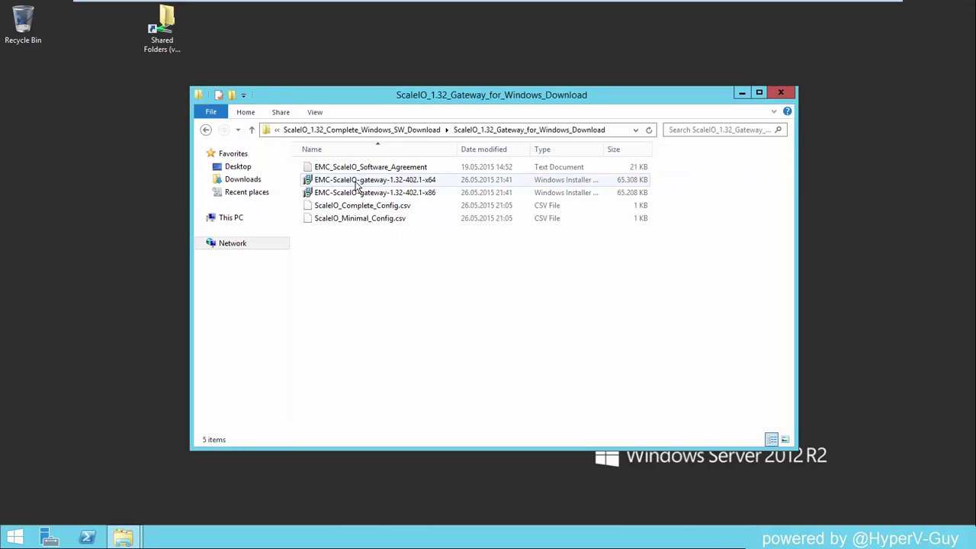
pyautogui.doubleClick(400, 182)
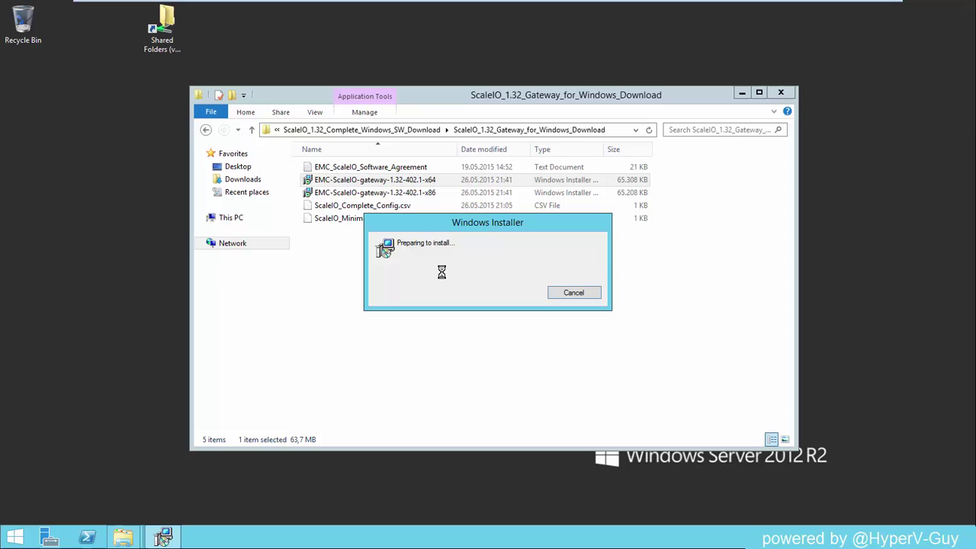
pyautogui.moveTo(720, 4)
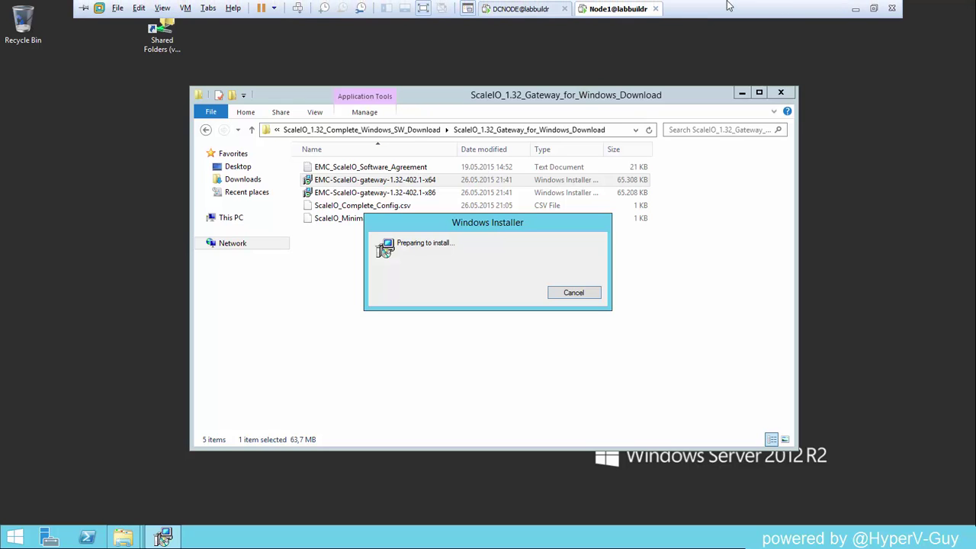
# Step: Return to the host and clear the labbuildr_beta PowerShell console with cls
pyautogui.click(855, 8)
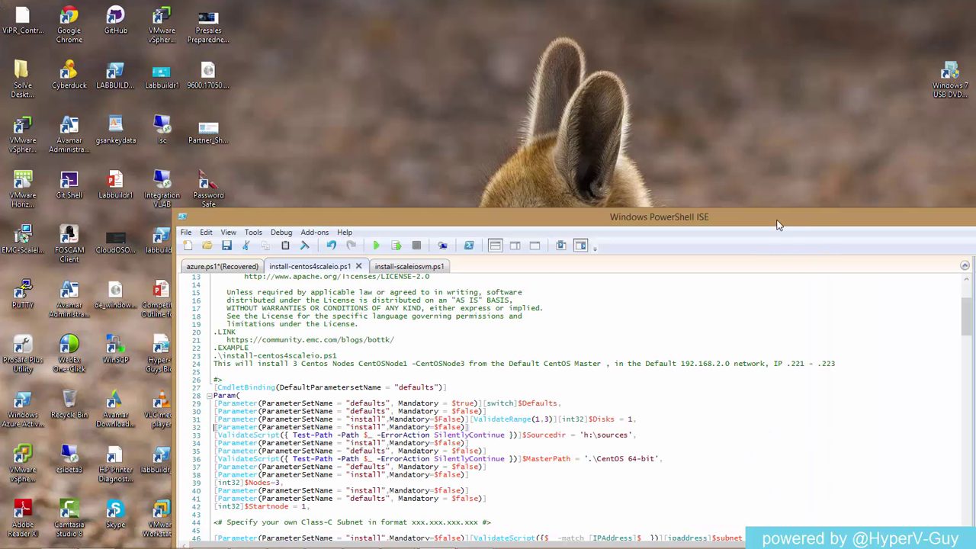
pyautogui.moveTo(777, 225); pyautogui.dragTo(948, 402)
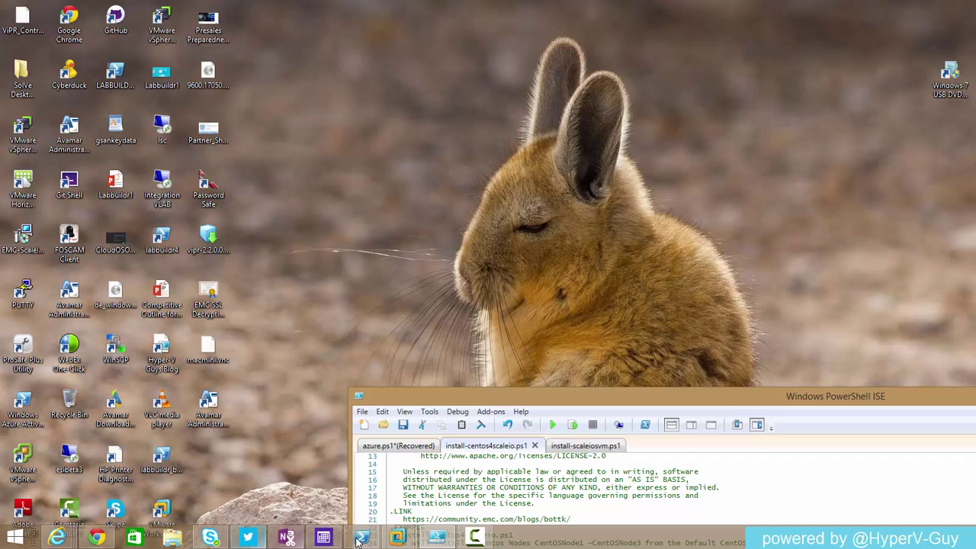
pyautogui.click(359, 539)
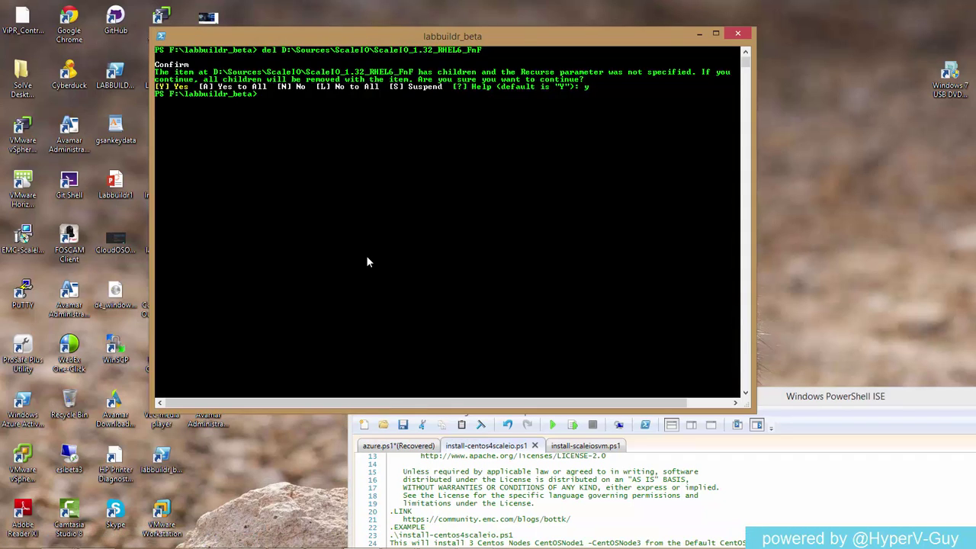
pyautogui.write('cls')
pyautogui.press('Return')
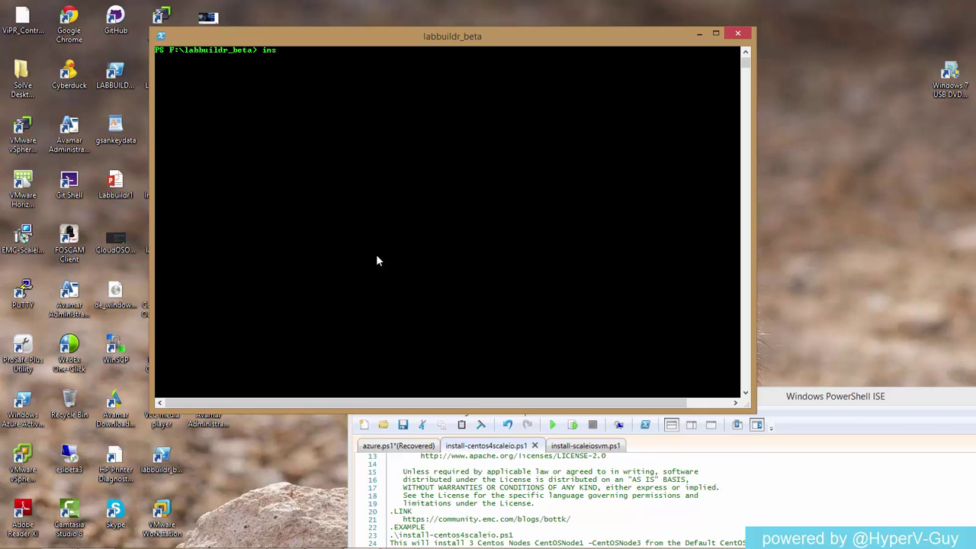
# Step: Run .\install-centos4scaleio.ps1 -Defaults -Disks 3 and answer y to download the Linux binaries
pyautogui.write('ins')
pyautogui.press('Tab')
pyautogui.press('Tab')
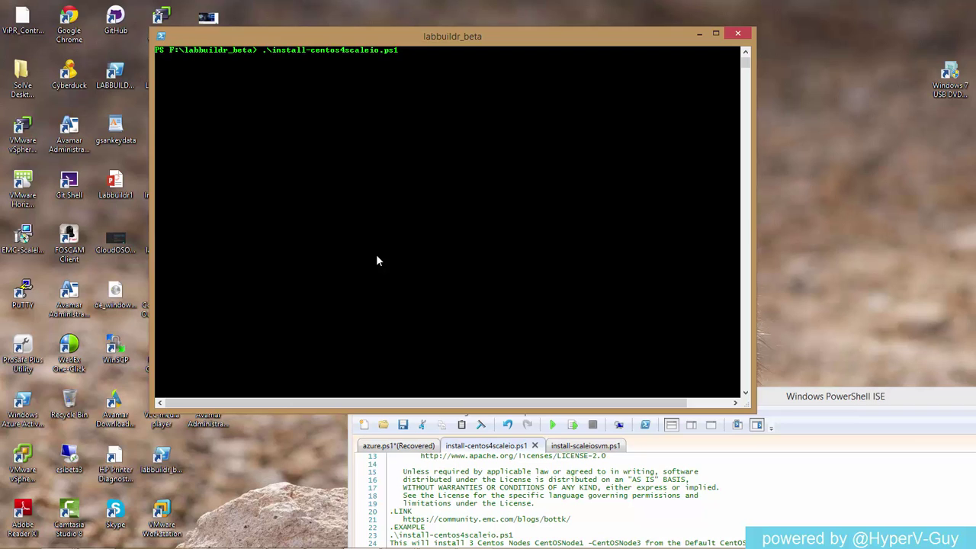
pyautogui.write('-Defaults -Disks 3')
pyautogui.press('Return')
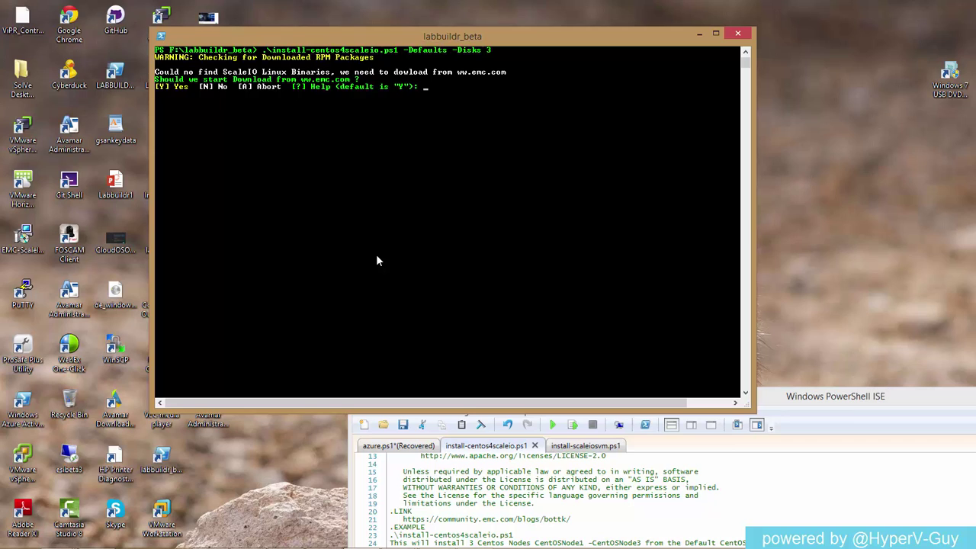
pyautogui.write('y')
pyautogui.press('Return')
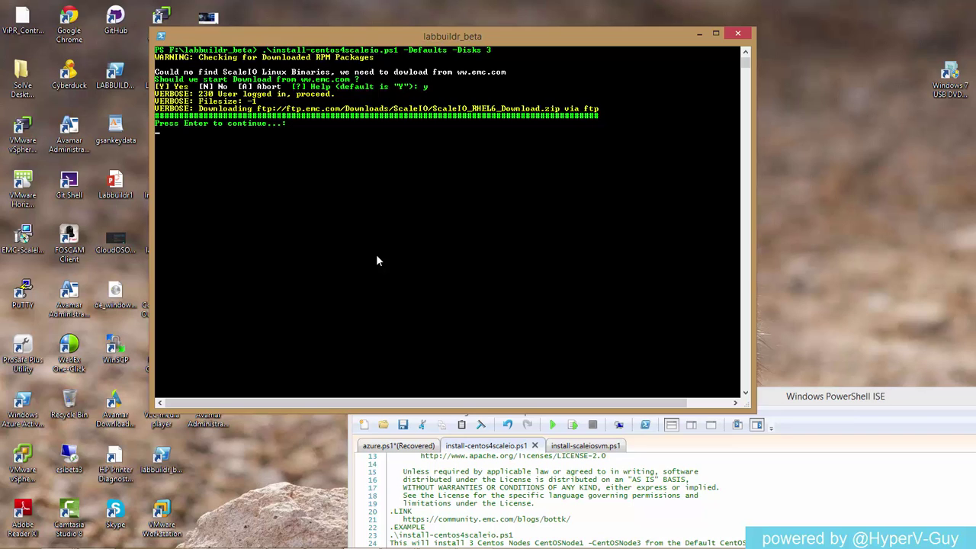
# Step: Continue the script so the first CentOS node boots, then return to the Node1 VM's Gateway setup wizard
pyautogui.press('Return')
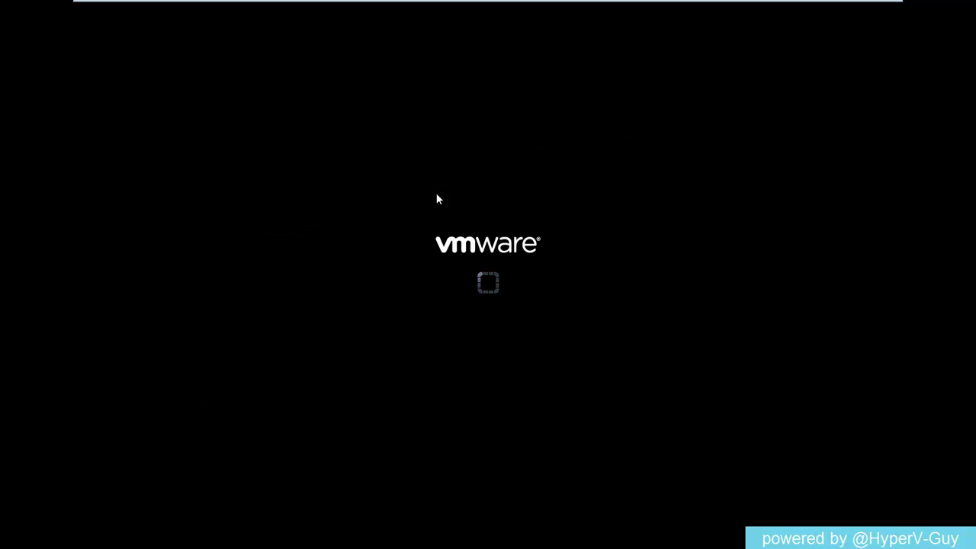
pyautogui.moveTo(674, 5)
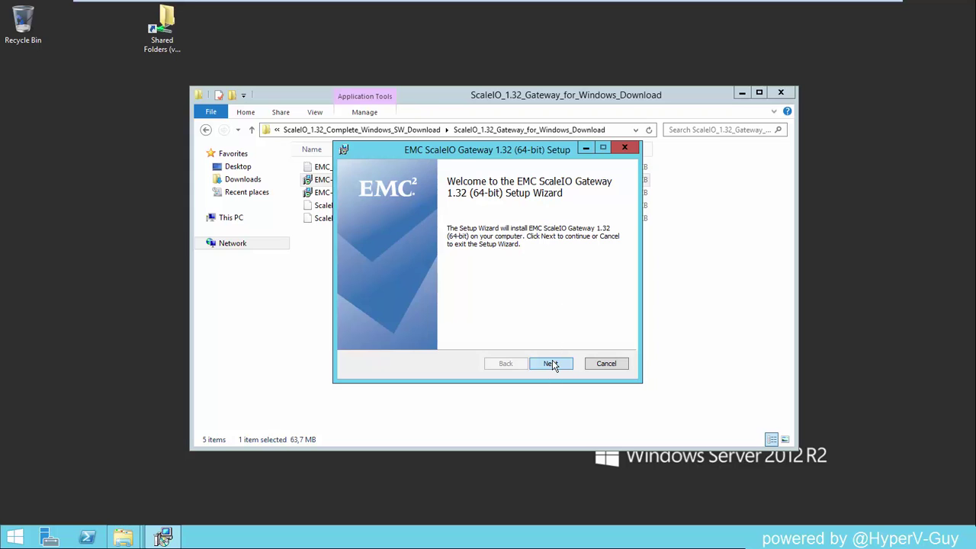
# Step: Accept the license terms and keep the default C:\Program Files\EMC\ScaleIO\Gateway\ install folder
pyautogui.click(551, 363)
pyautogui.click(357, 335)
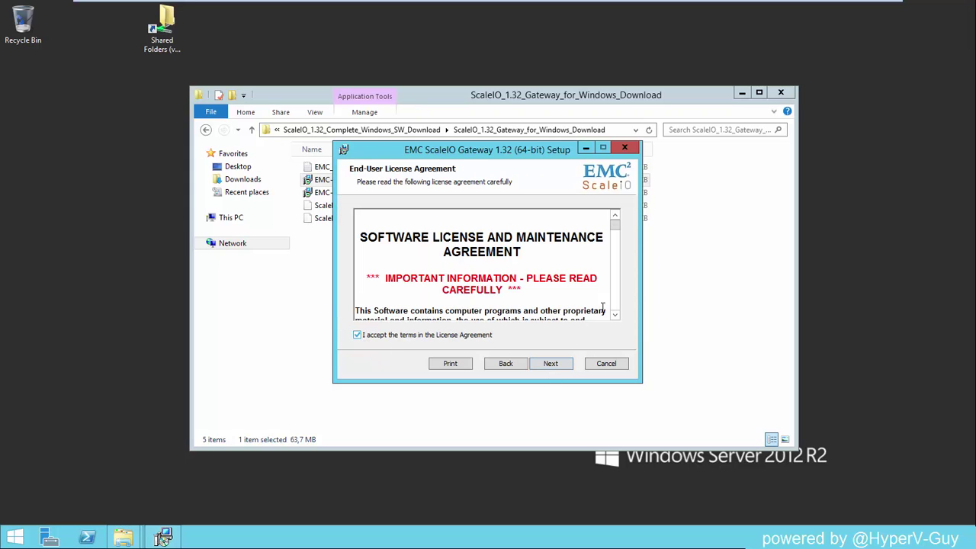
pyautogui.moveTo(615, 225)
pyautogui.mouseDown()
pyautogui.moveTo(615, 284)
pyautogui.moveTo(615, 236)
pyautogui.mouseUp()
pyautogui.click(562, 364)
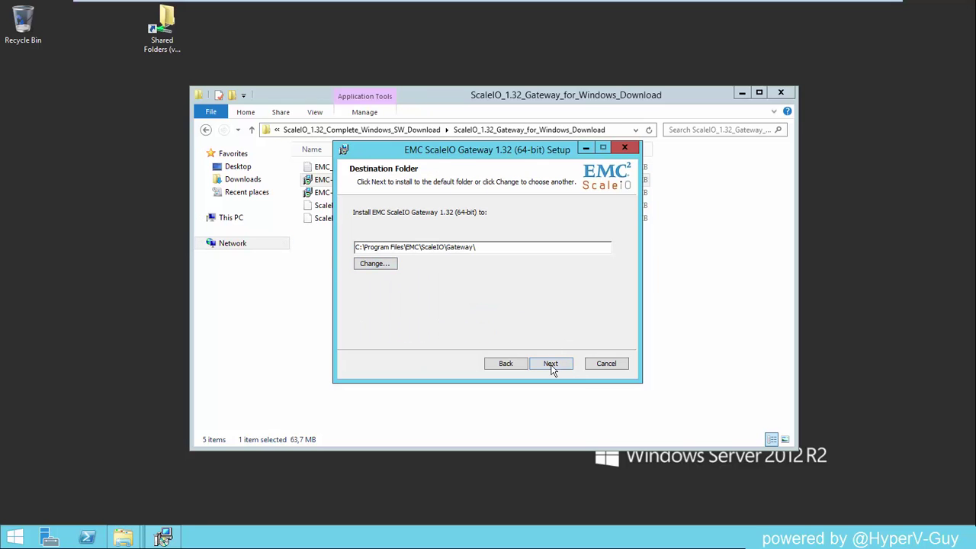
pyautogui.click(553, 367)
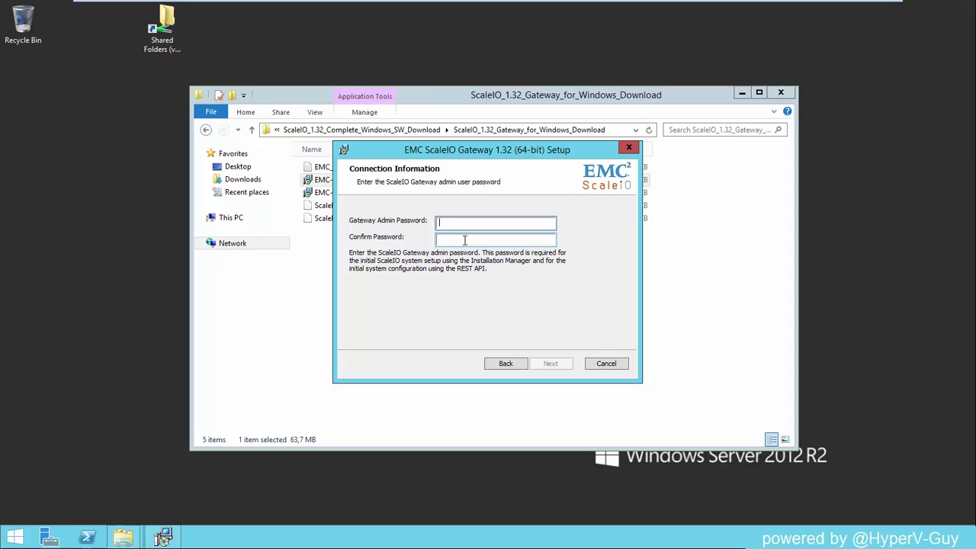
# Step: Enter and confirm the gateway admin password, then start the installation
pyautogui.write('*****')
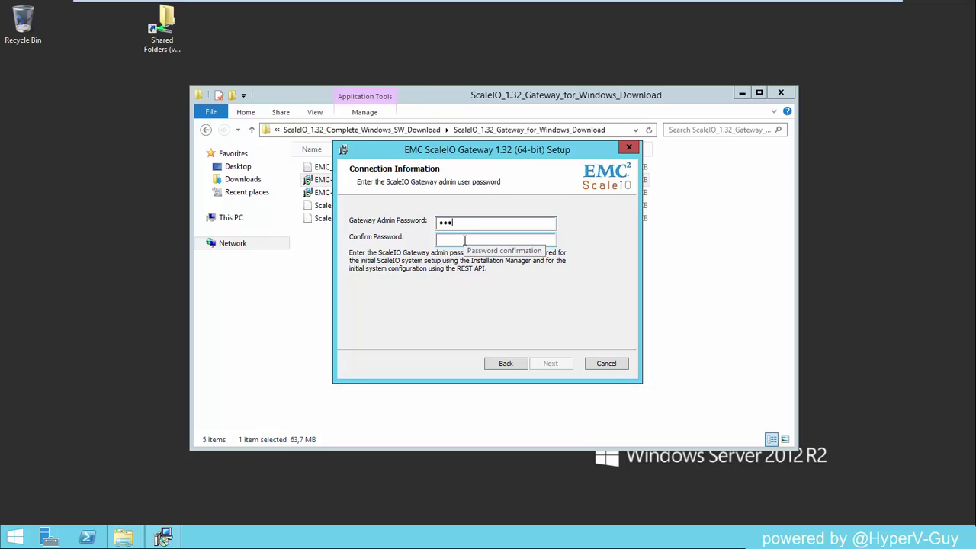
pyautogui.press('Tab')
pyautogui.write('*****')
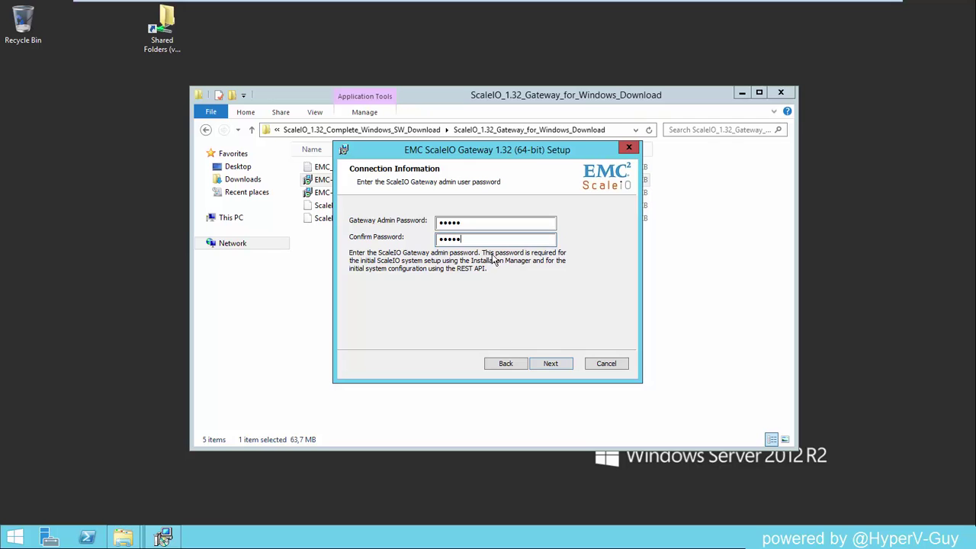
pyautogui.click(550, 366)
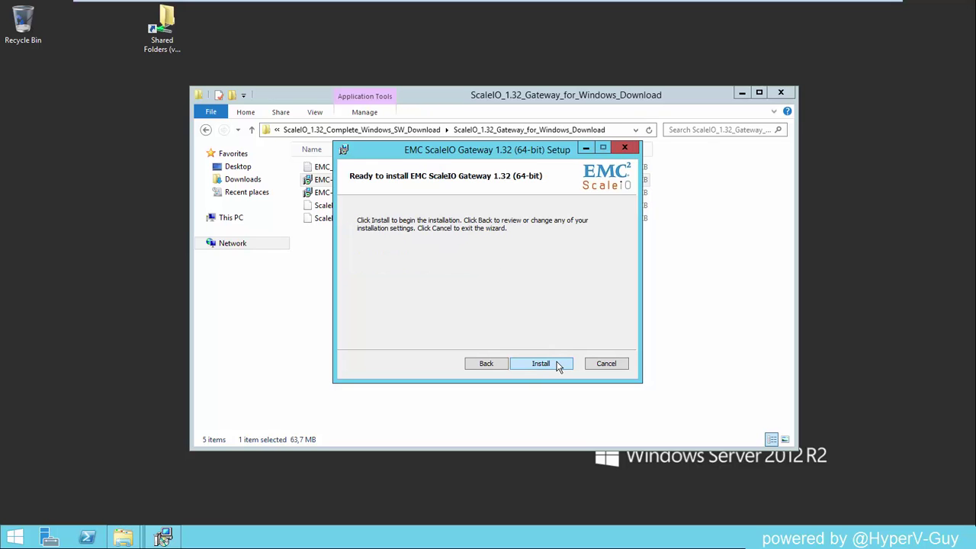
pyautogui.click(556, 366)
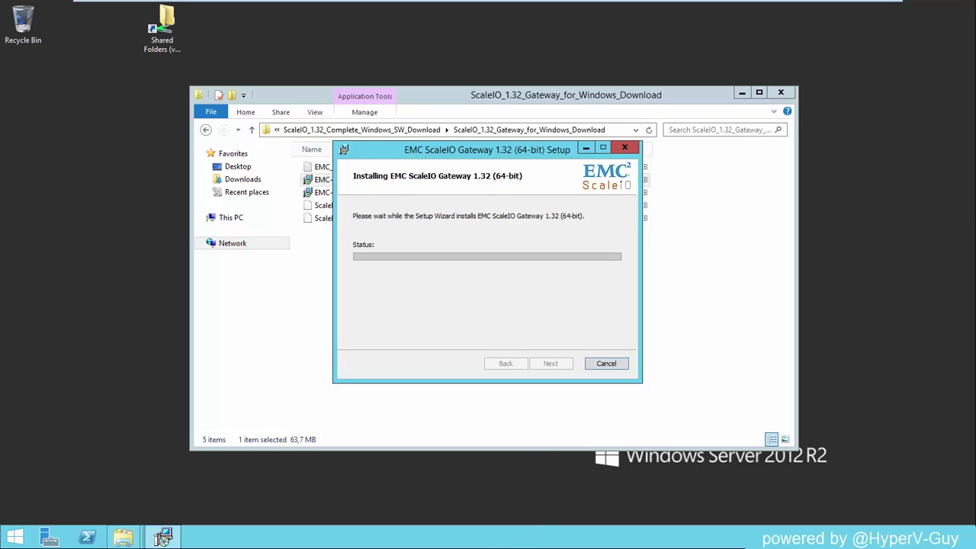
# Step: Minimise the full-screen VM to view the install-centos4scaleio.ps1 progress on the host
pyautogui.moveTo(774, 4)
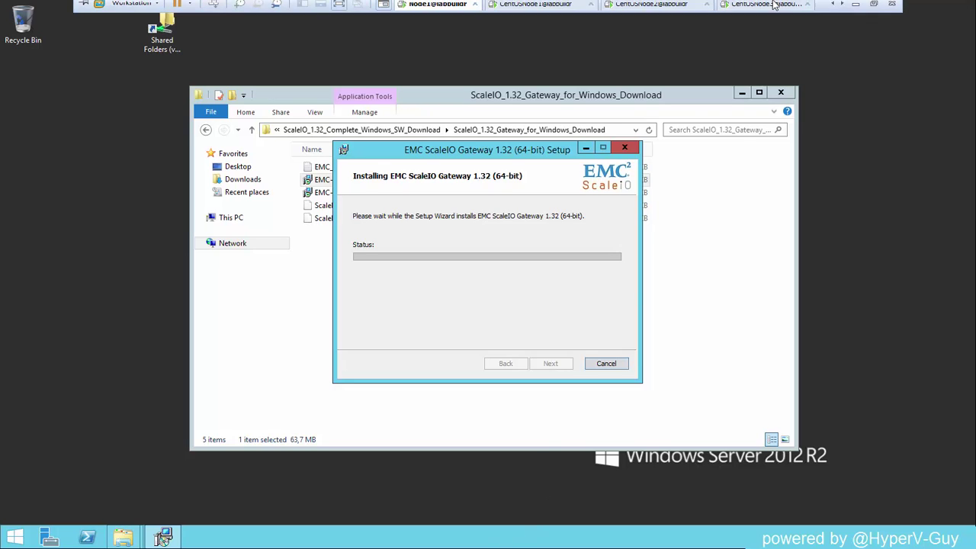
pyautogui.click(855, 10)
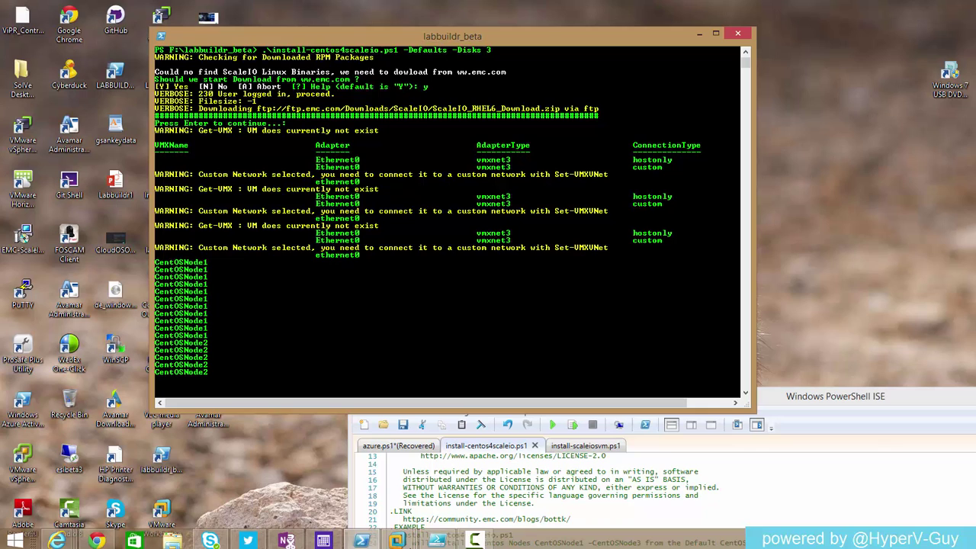
# Step: Log in to the CentOSNode1 console as root and run ifconfig, showing eth0 at 192.168.2.221
pyautogui.click(396, 539)
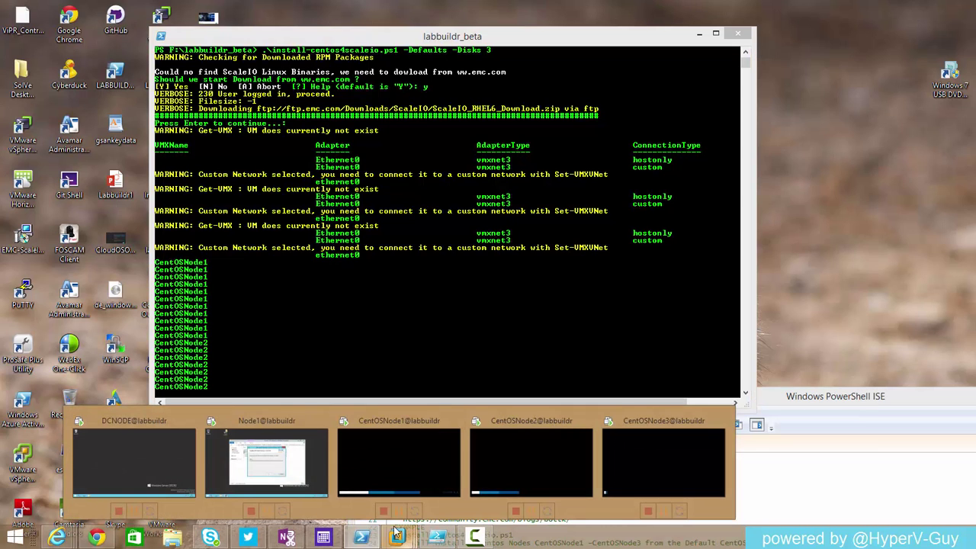
pyautogui.click(393, 471)
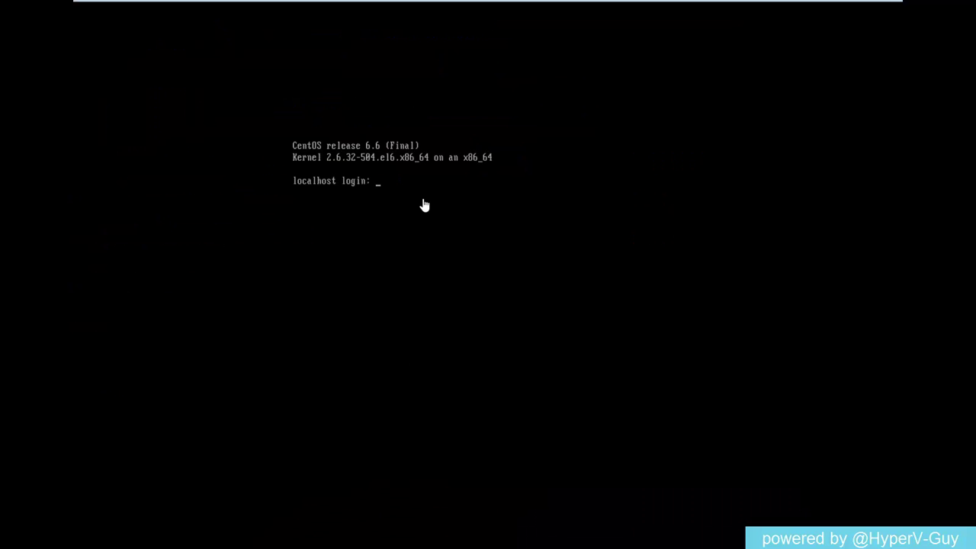
pyautogui.write('root')
pyautogui.press('Return')
pyautogui.press('Return')
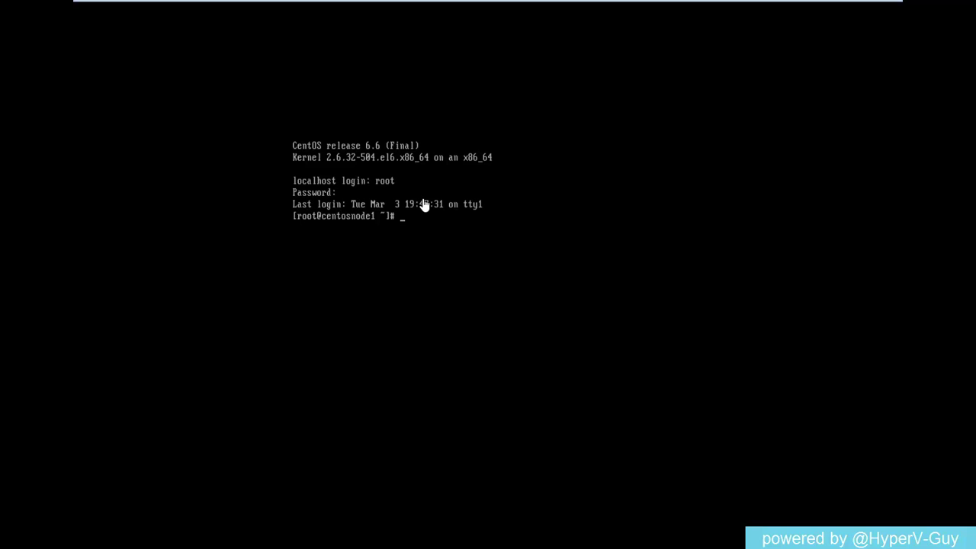
pyautogui.write('ip')
pyautogui.press('BackSpace')
pyautogui.write('fc')
pyautogui.press('Tab')
pyautogui.press('Return')
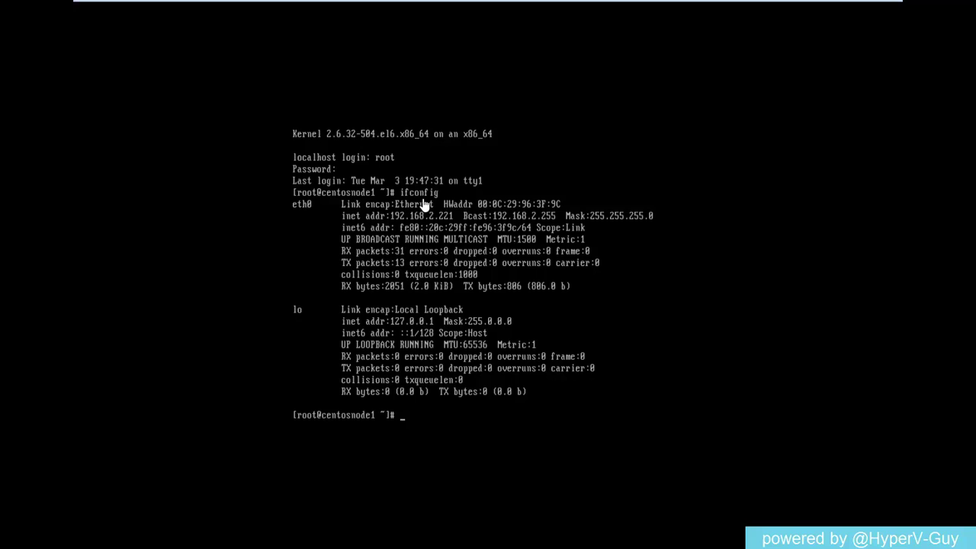
# Step: Switch back to Node1 and click Finish in the completed Gateway 1.32 setup wizard
pyautogui.moveTo(481, 5)
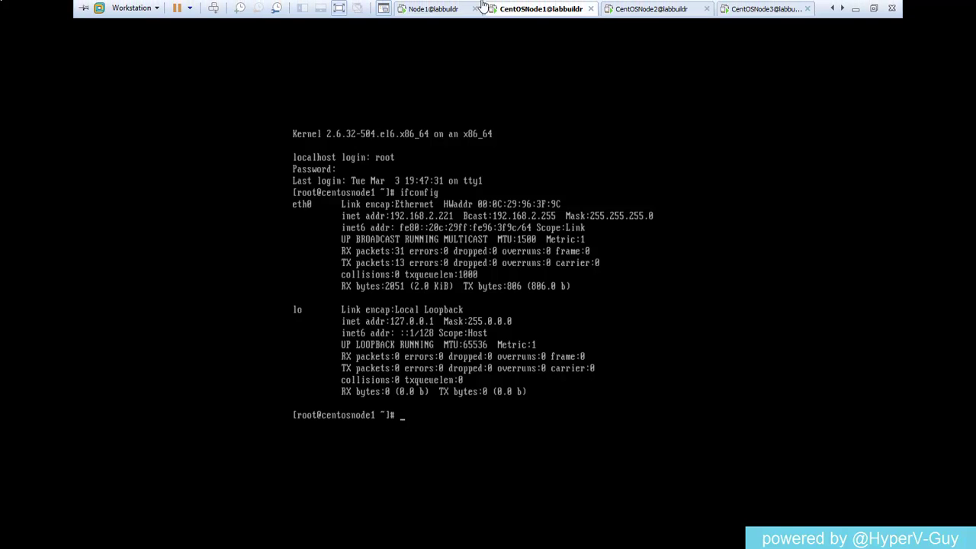
pyautogui.click(434, 9)
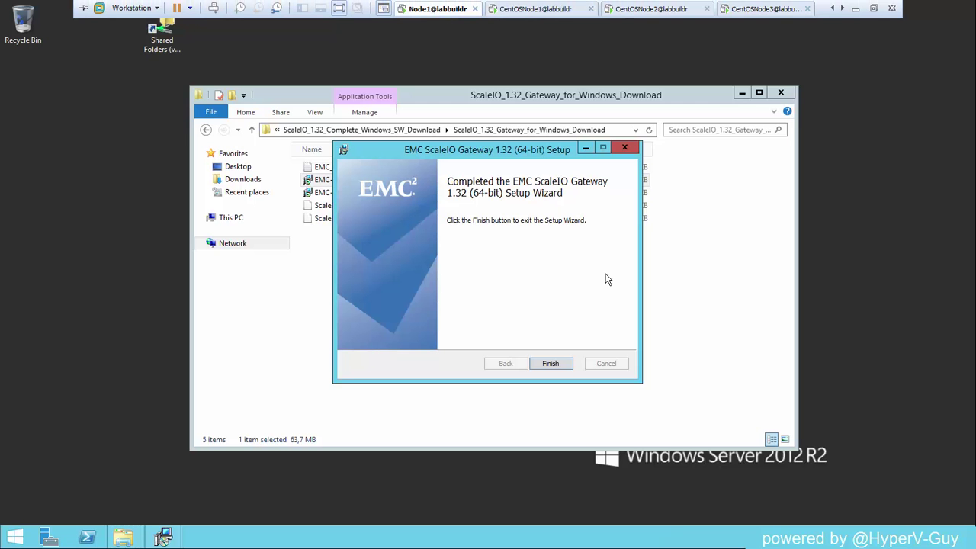
pyautogui.click(555, 362)
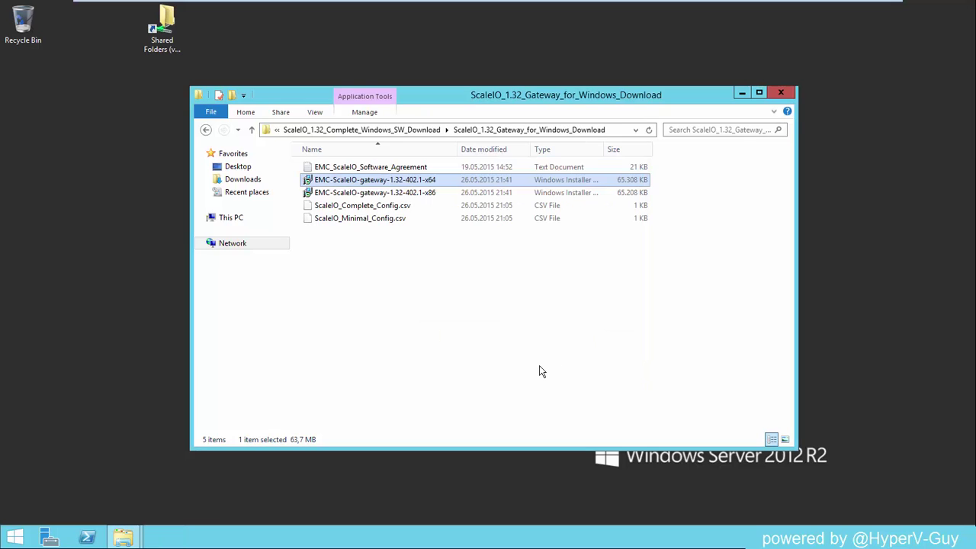
pyautogui.click(13, 543)
pyautogui.click(196, 309)
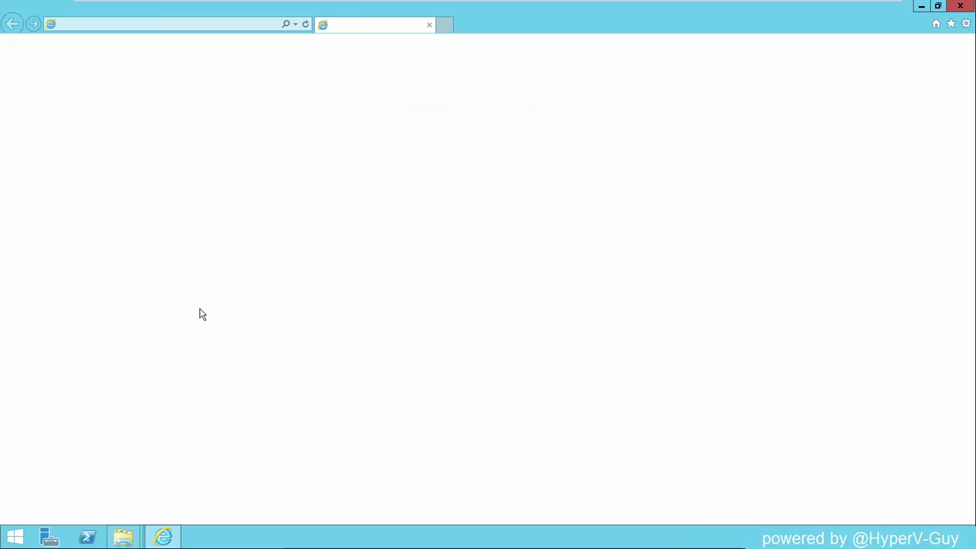
pyautogui.click(236, 25)
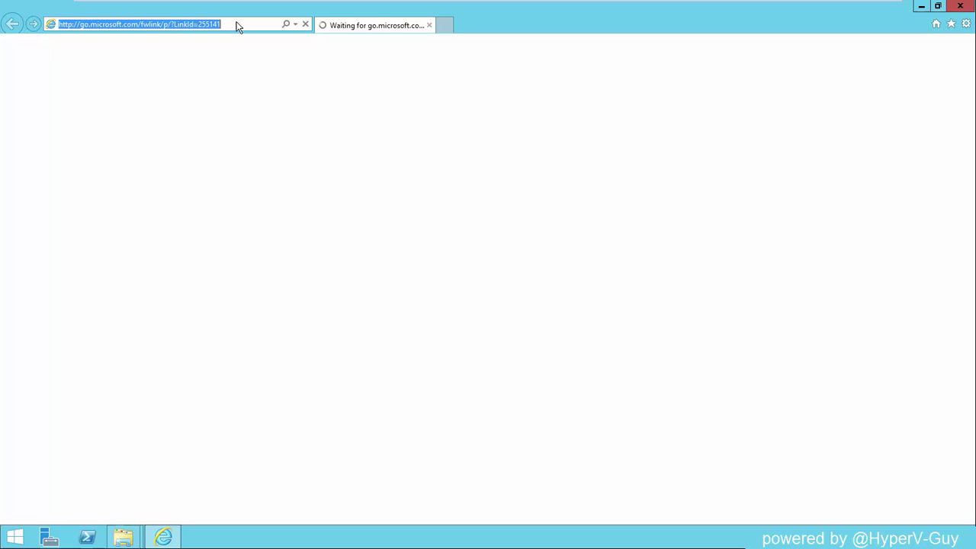
pyautogui.write('h')
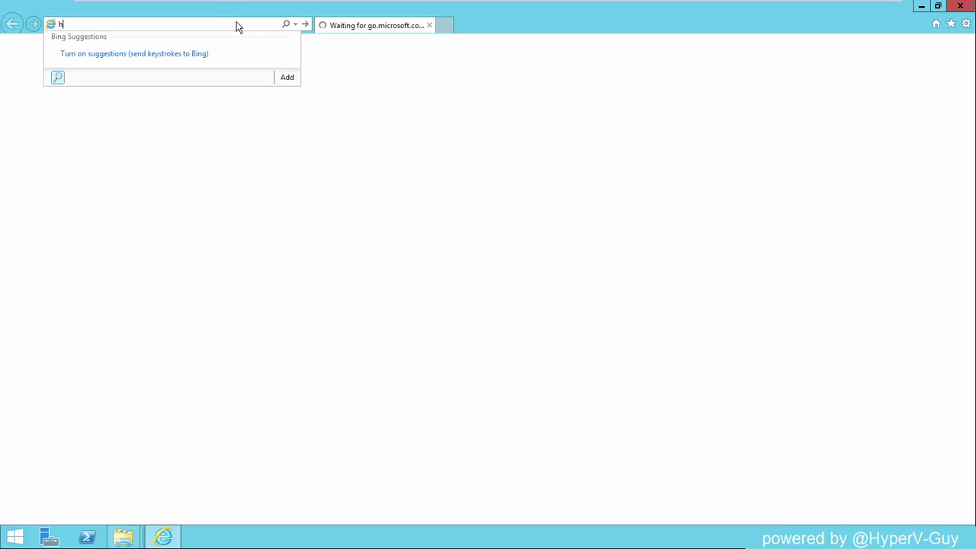
pyautogui.write('ttps://loca')
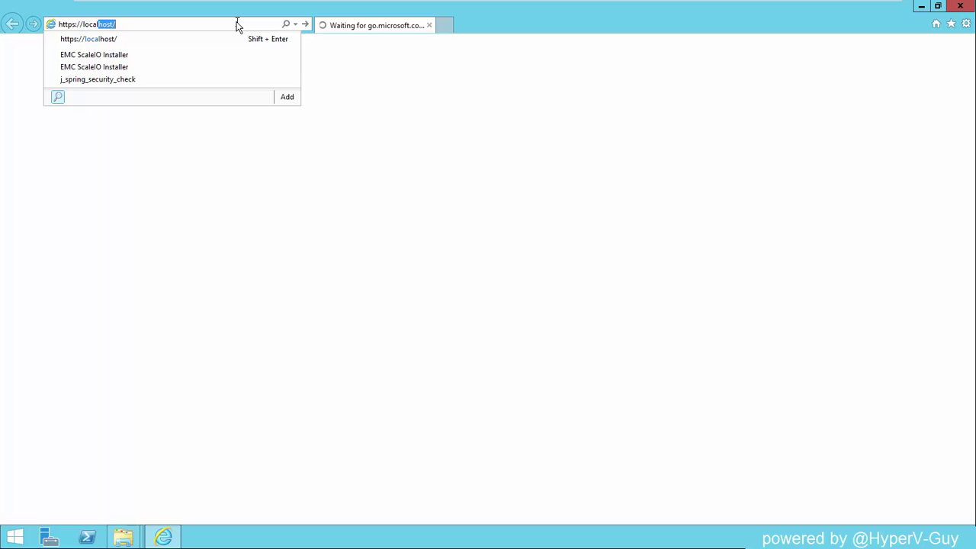
pyautogui.write('l')
pyautogui.press('Delete')
pyautogui.click(105, 55)
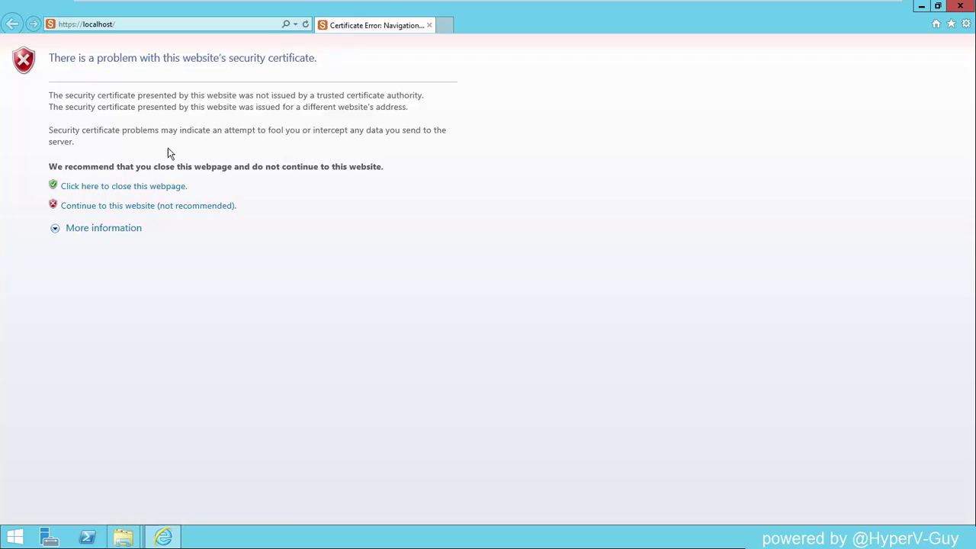
# Step: Continue past the certificate warning and log in as admin with the gateway password
pyautogui.click(108, 208)
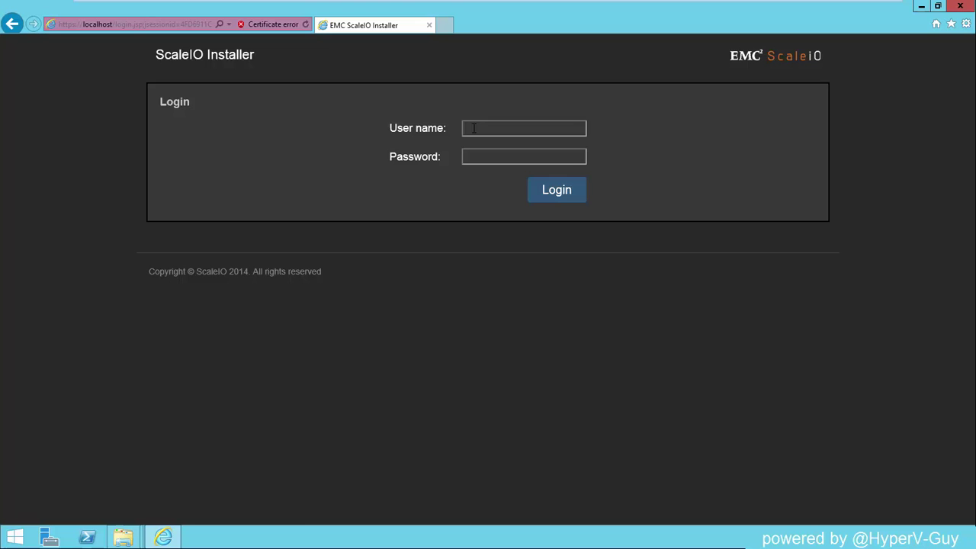
pyautogui.click(474, 129)
pyautogui.write('admin')
pyautogui.press('Tab')
pyautogui.write('Scale')
pyautogui.press('Return')
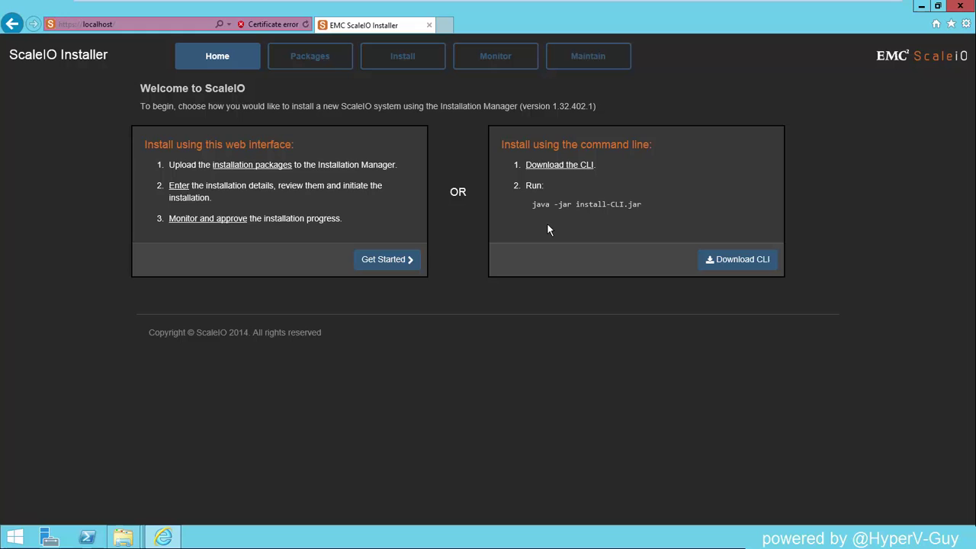
# Step: Upload the six RHEL6 1.32-402.1 RPM packages, including MDM, SDS and SDC, and proceed to install
pyautogui.click(262, 167)
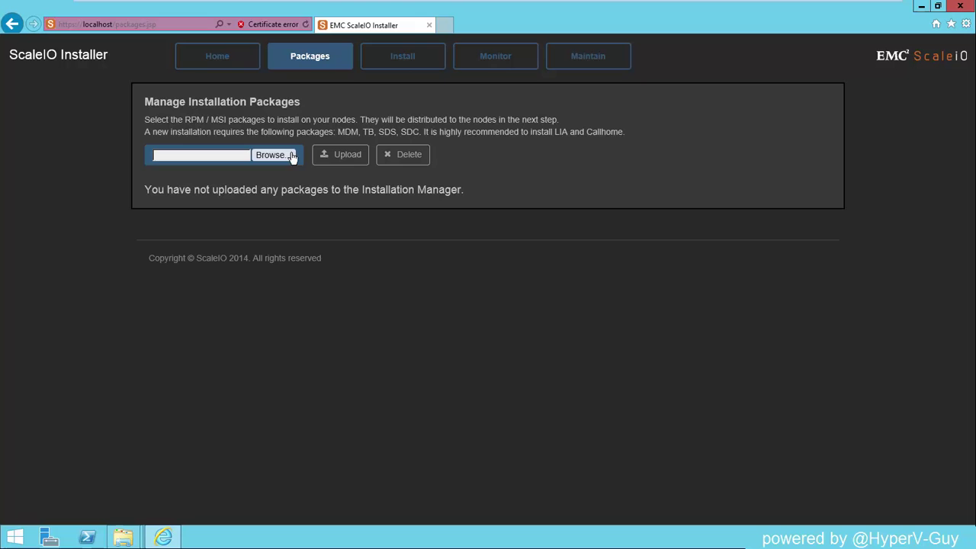
pyautogui.click(276, 156)
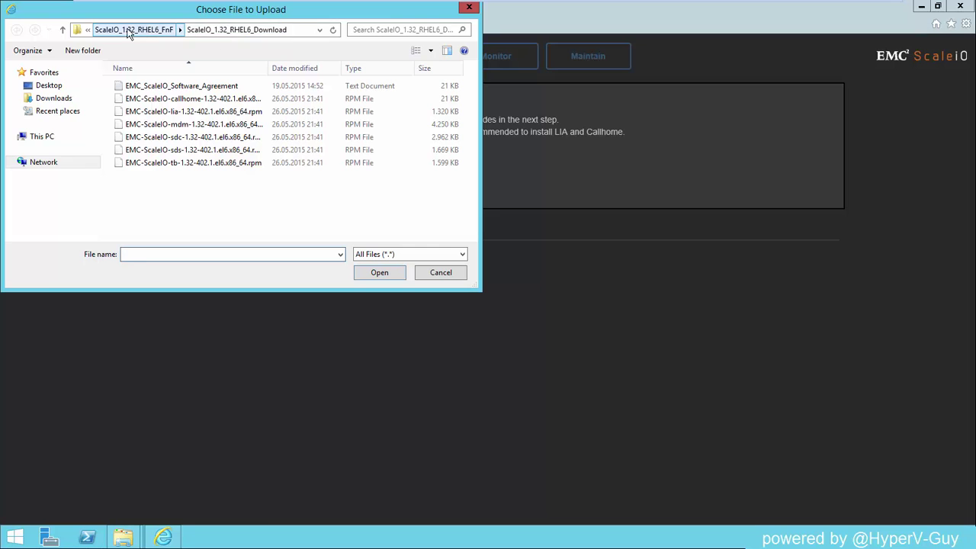
pyautogui.click(183, 99)
pyautogui.keyDown('shift'); pyautogui.click(200, 162); pyautogui.keyUp('shift')
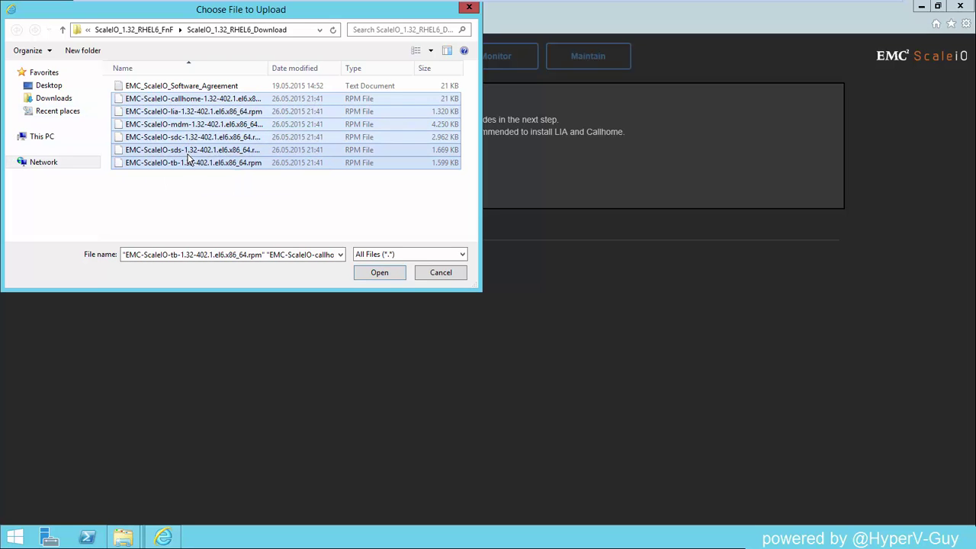
pyautogui.click(379, 273)
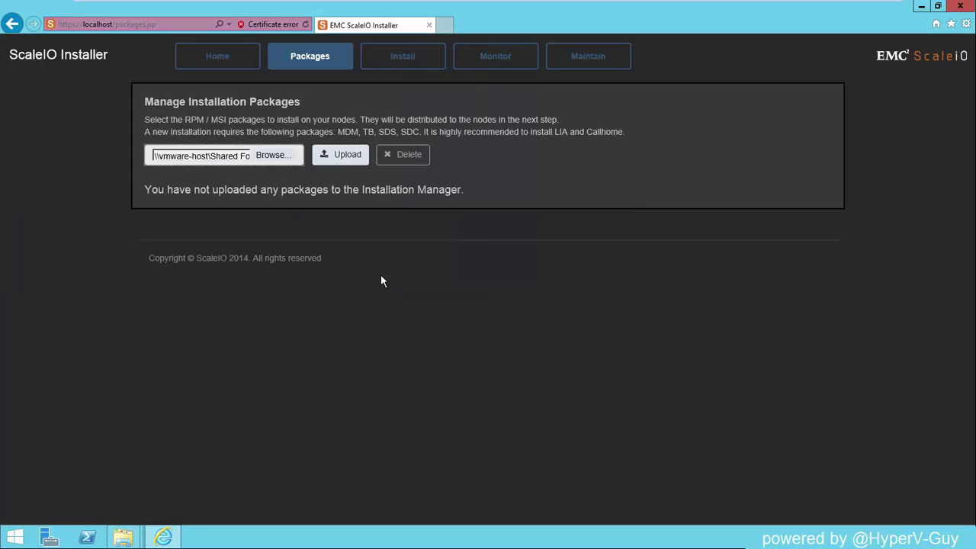
pyautogui.click(355, 155)
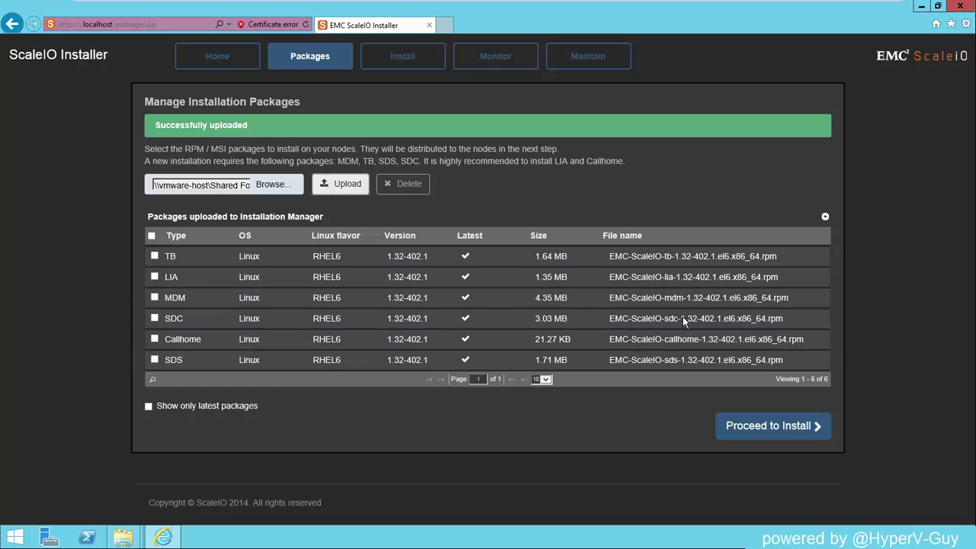
pyautogui.click(791, 436)
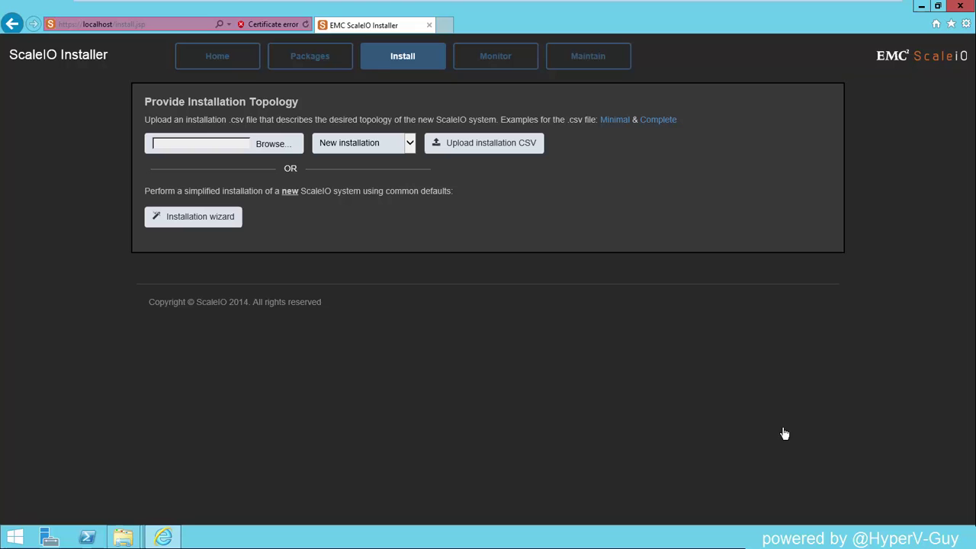
# Step: Start the installation wizard, then enter and confirm the MDM password
pyautogui.click(408, 65)
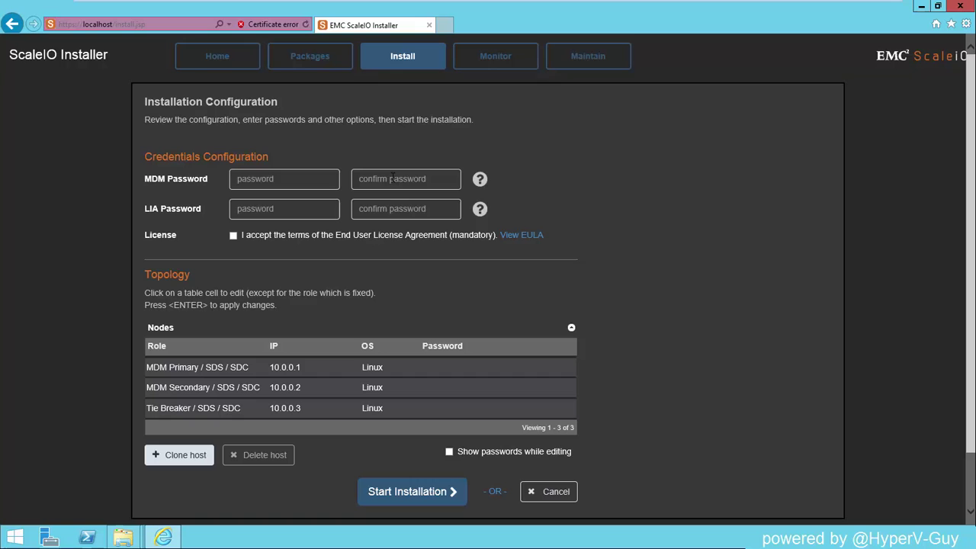
pyautogui.click(291, 178)
pyautogui.write('Password1')
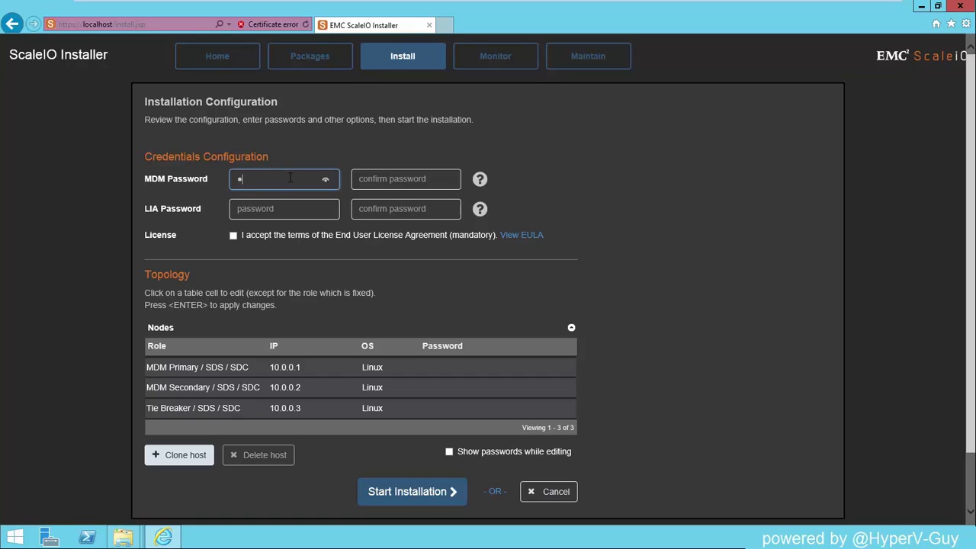
pyautogui.write('23!')
pyautogui.moveTo(331, 185); pyautogui.dragTo(340, 187)
pyautogui.click(362, 179)
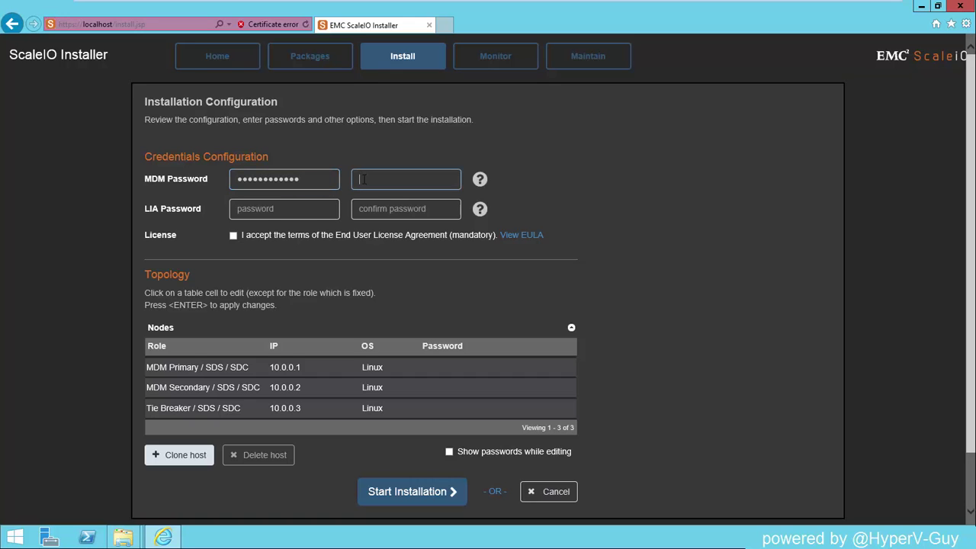
pyautogui.write('Password123!!')
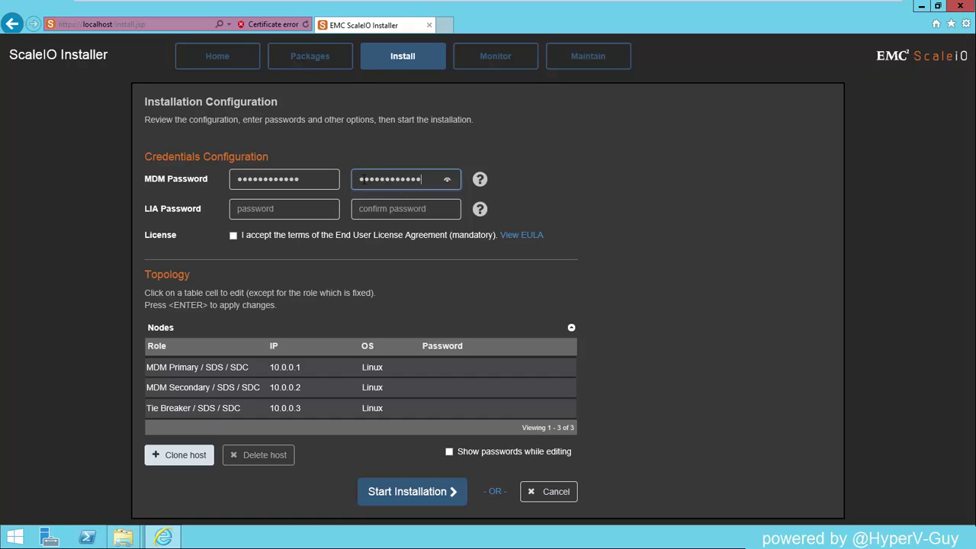
pyautogui.moveTo(447, 183); pyautogui.dragTo(449, 185)
# Step: Enter and confirm the LIA password and accept the EULA
pyautogui.click(256, 208)
pyautogui.write('P')
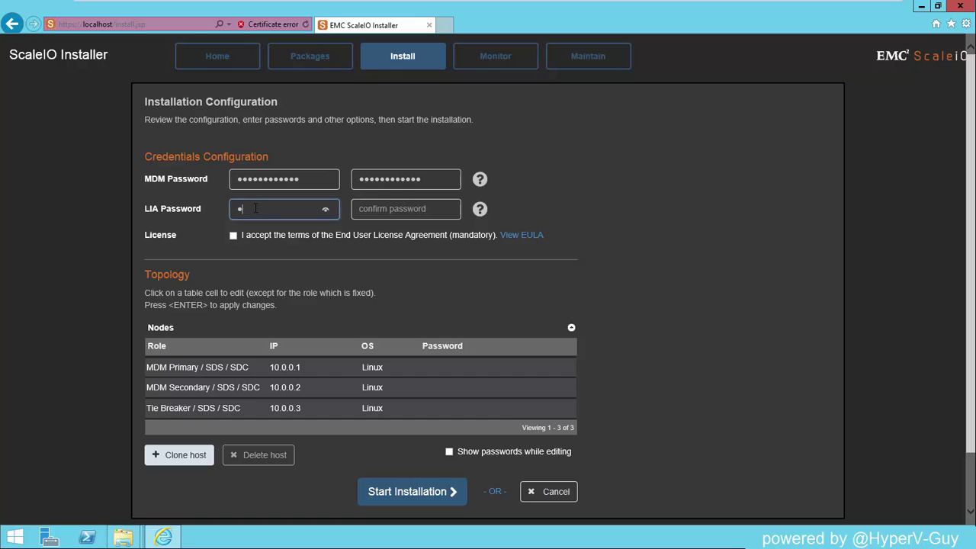
pyautogui.write('assword123')
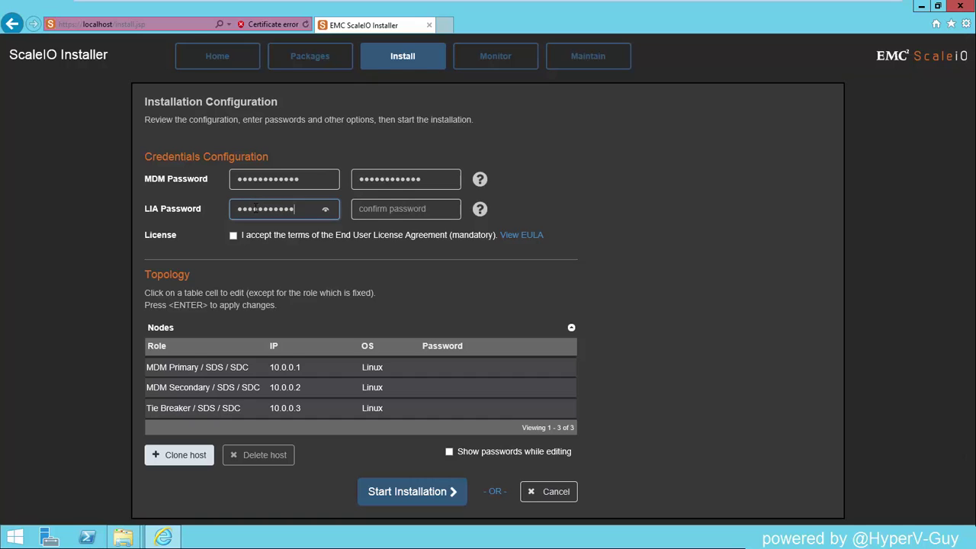
pyautogui.write('!')
pyautogui.press('Tab')
pyautogui.write('Pass')
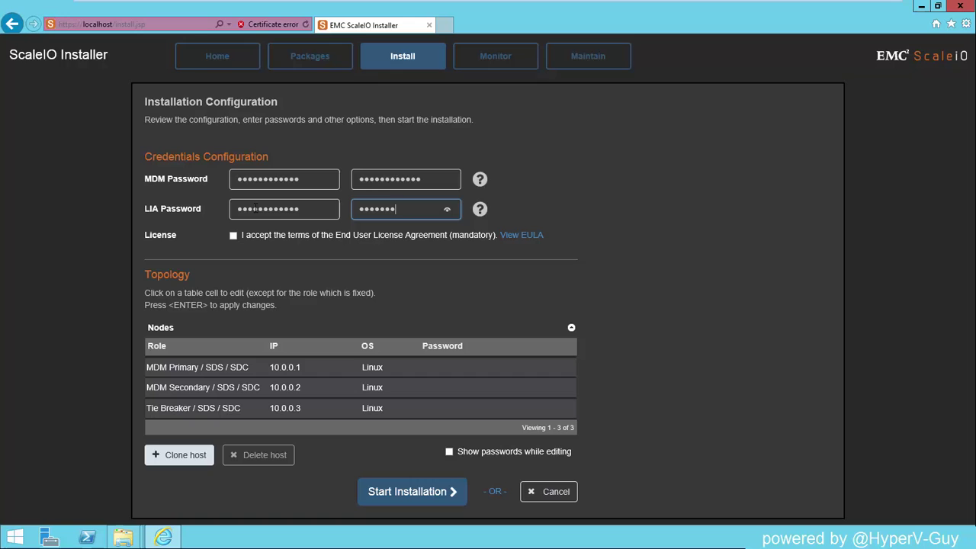
pyautogui.write('d123!')
pyautogui.click(233, 234)
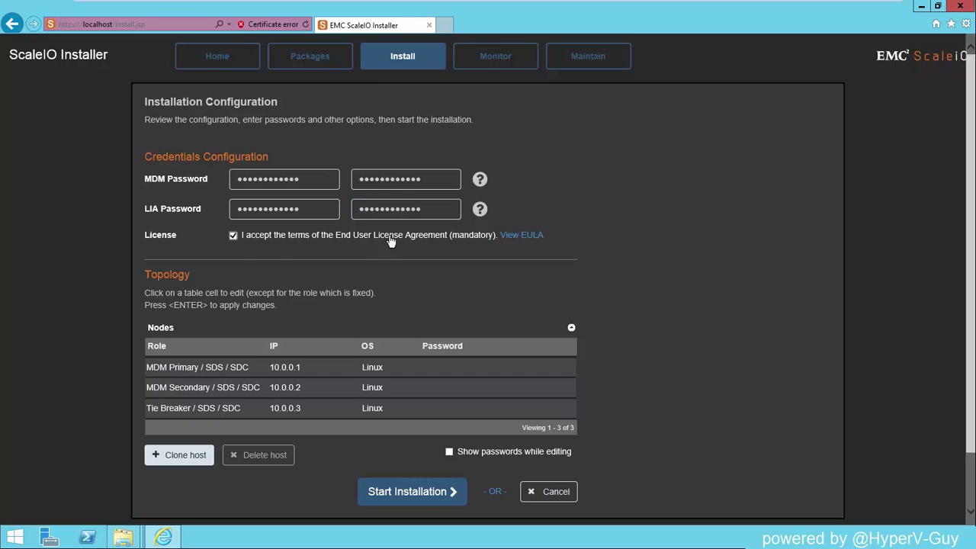
# Step: Replace the first two nodes' IPs with 192.168.2.x addresses, giving the second node 192.168.2.222
pyautogui.click(301, 368)
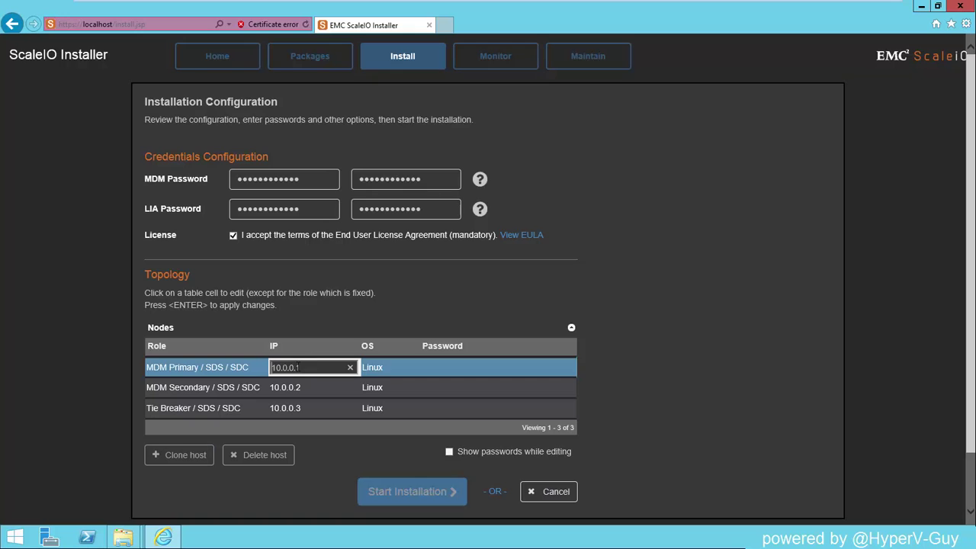
pyautogui.moveTo(299, 368); pyautogui.dragTo(250, 370)
pyautogui.write('192.168.2.221')
pyautogui.press('BackSpace')
pyautogui.write('2')
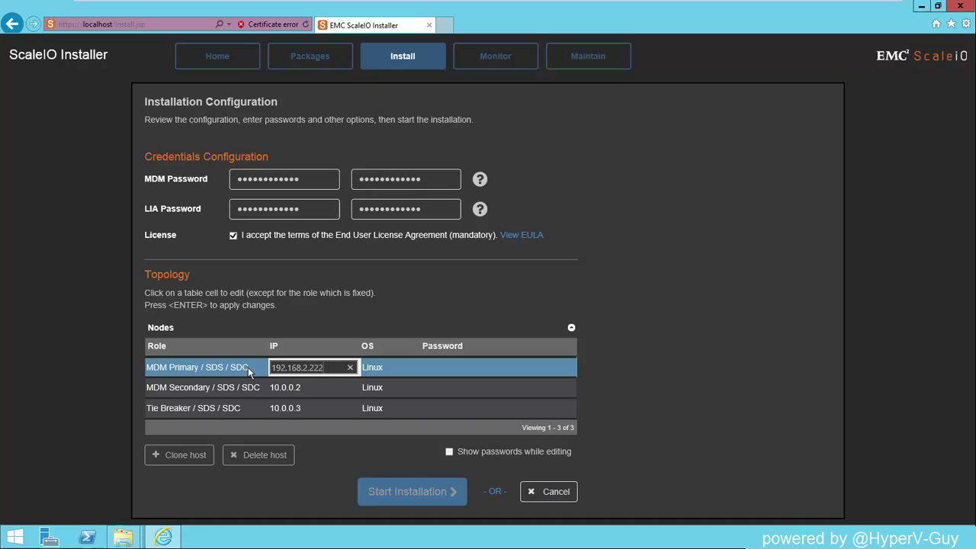
pyautogui.click(307, 387)
pyautogui.moveTo(307, 387); pyautogui.dragTo(265, 390)
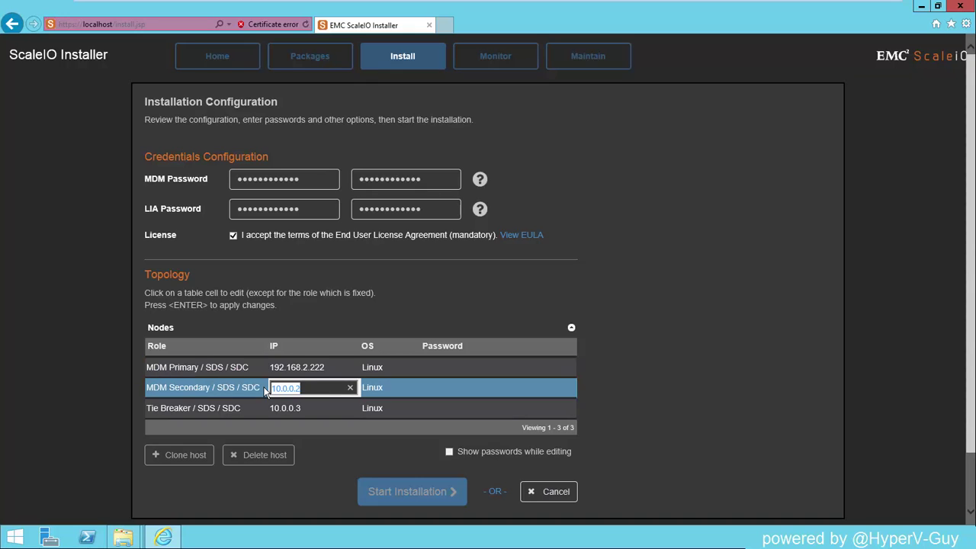
pyautogui.write('192.168.2.221')
pyautogui.press('BackSpace')
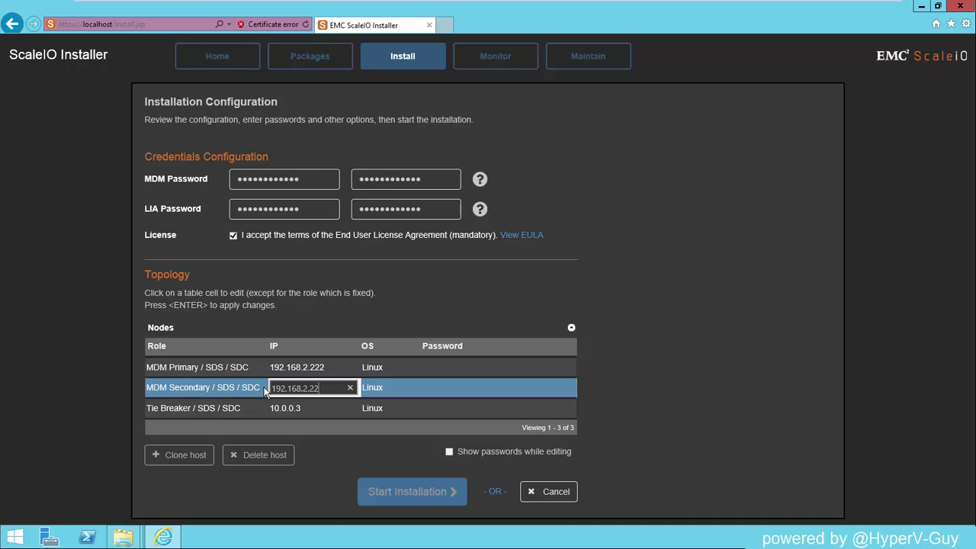
pyautogui.write('1')
pyautogui.press('BackSpace')
pyautogui.write('2')
# Step: Correct the first node's IP to 192.168.2.221 and set the third node's to 192.168.2.223
pyautogui.click(339, 368)
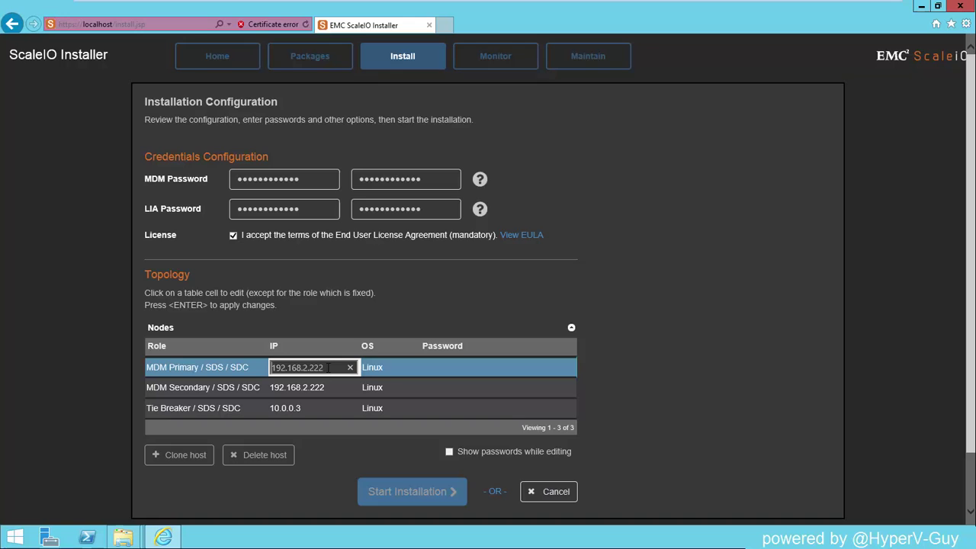
pyautogui.press('BackSpace')
pyautogui.write('1')
pyautogui.click(298, 409)
pyautogui.moveTo(298, 409); pyautogui.dragTo(257, 412)
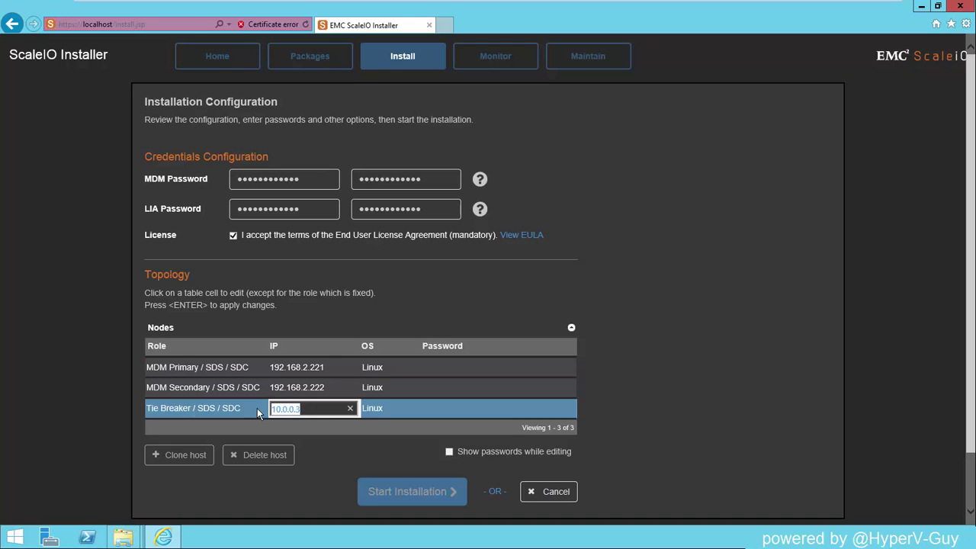
pyautogui.write('192.168.2.222')
pyautogui.press('BackSpace')
pyautogui.write('3')
# Step: Show passwords, enter the node password for MDM Primary, Secondary and Tie Breaker, and start installation
pyautogui.click(449, 452)
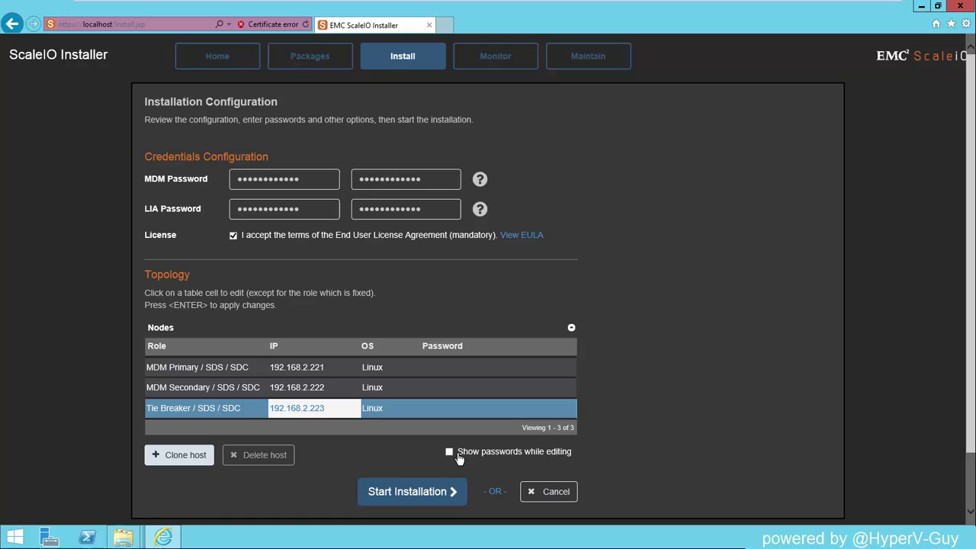
pyautogui.click(461, 369)
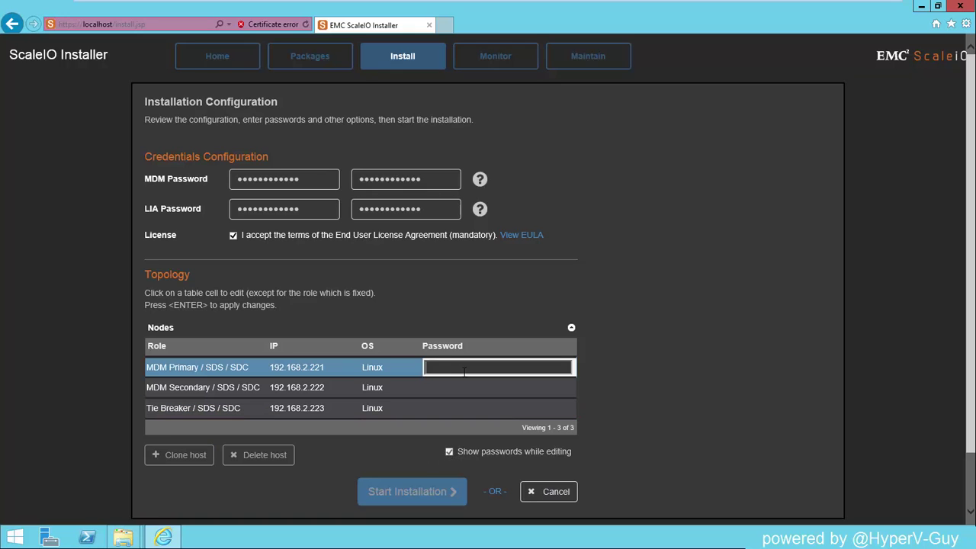
pyautogui.write('Password123!')
pyautogui.click(472, 388)
pyautogui.write('Passwo')
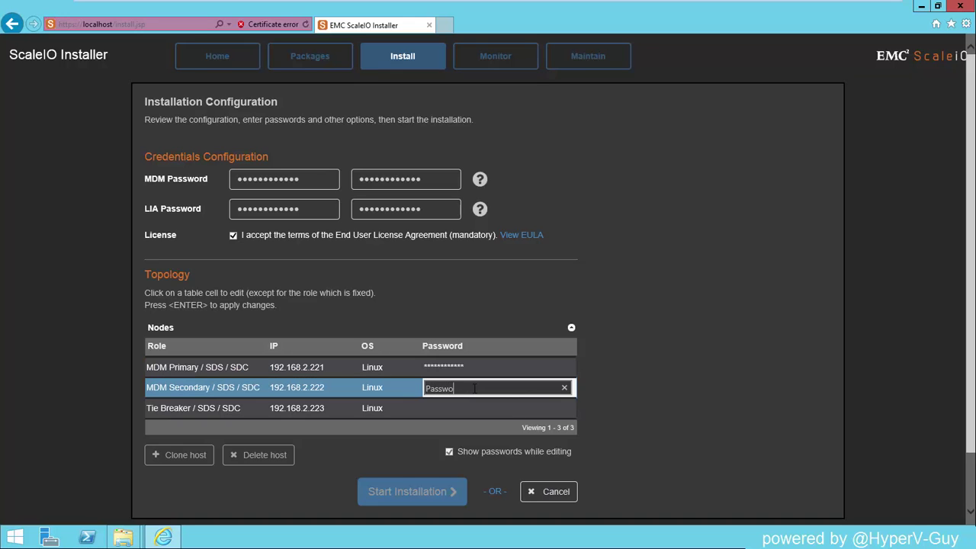
pyautogui.write('rd123!')
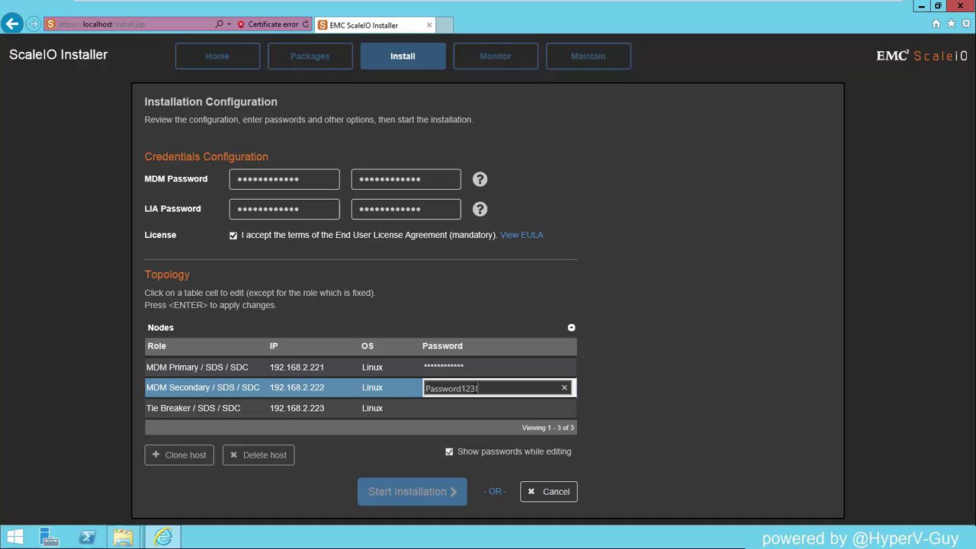
pyautogui.click(449, 408)
pyautogui.write('Pas')
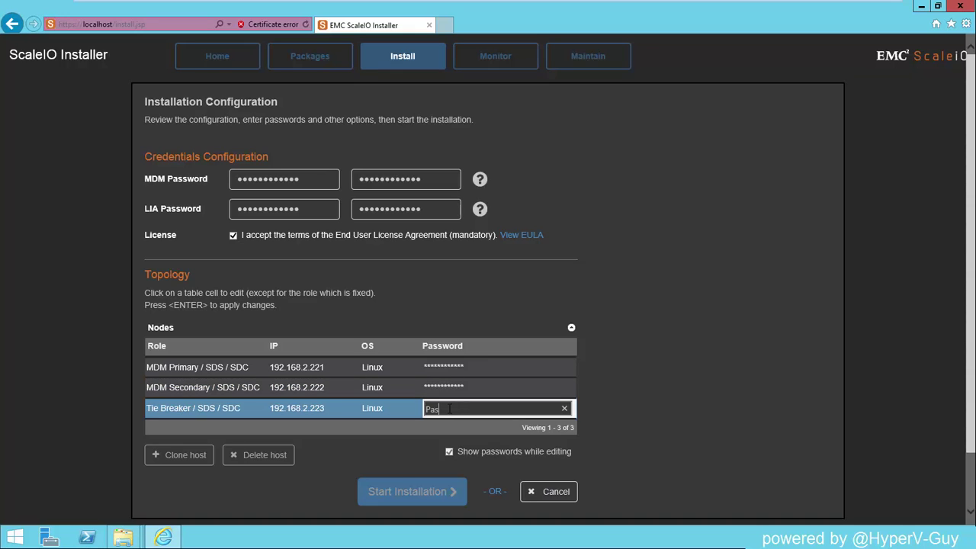
pyautogui.write('sword123!')
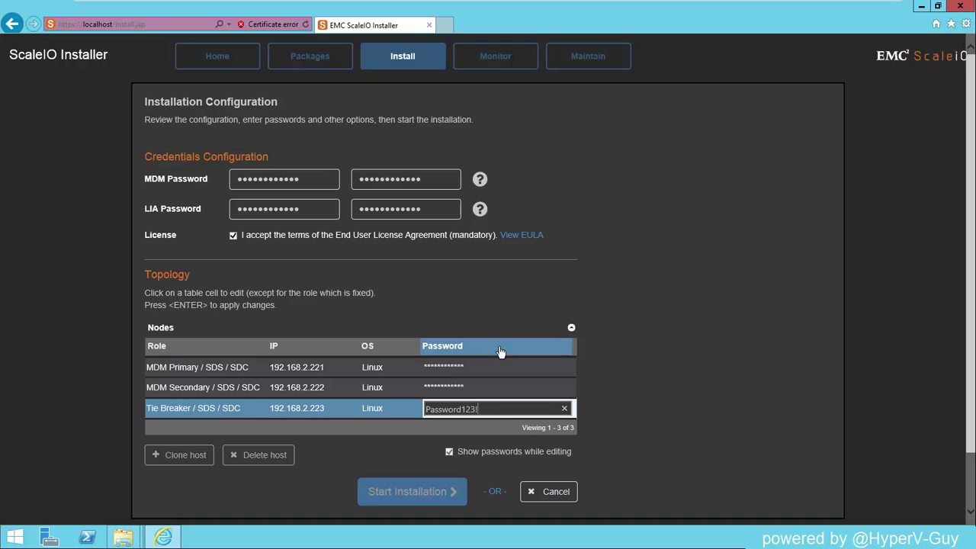
pyautogui.click(418, 492)
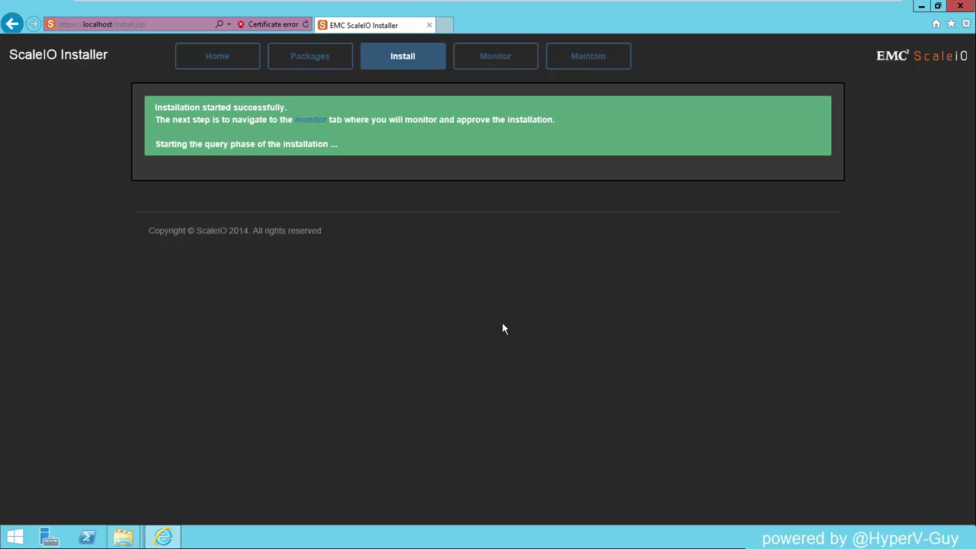
# Step: Monitor the install, approving the upload, install and configure phases until all 45 commands complete
pyautogui.click(495, 65)
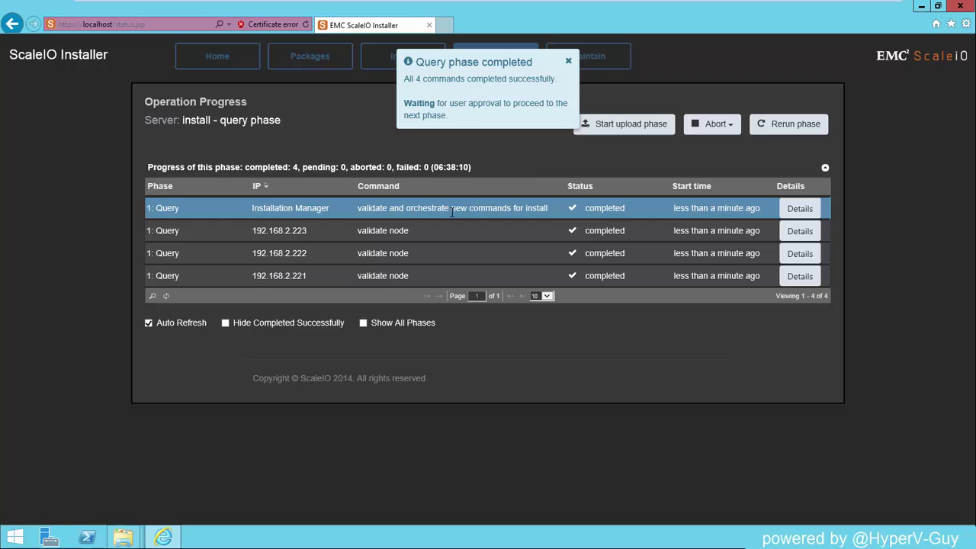
pyautogui.click(627, 127)
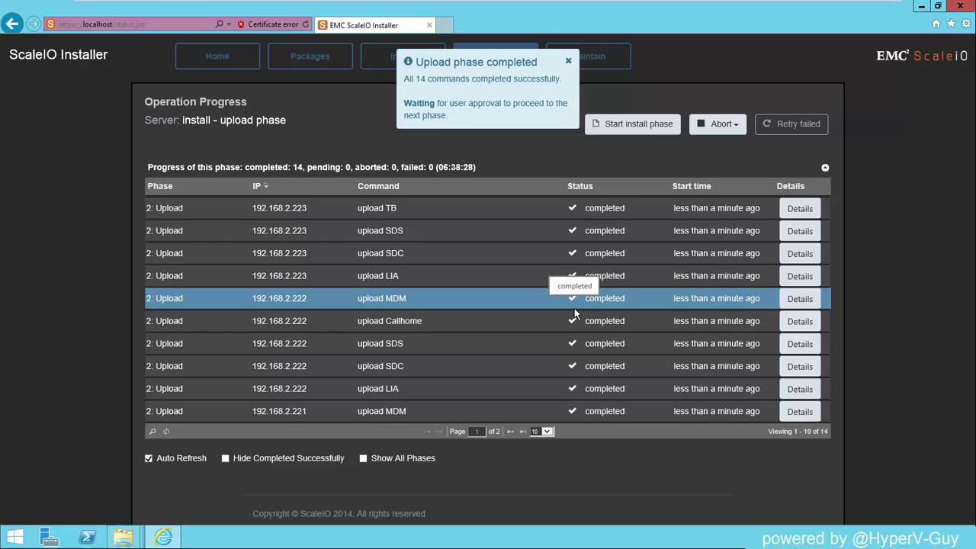
pyautogui.click(637, 126)
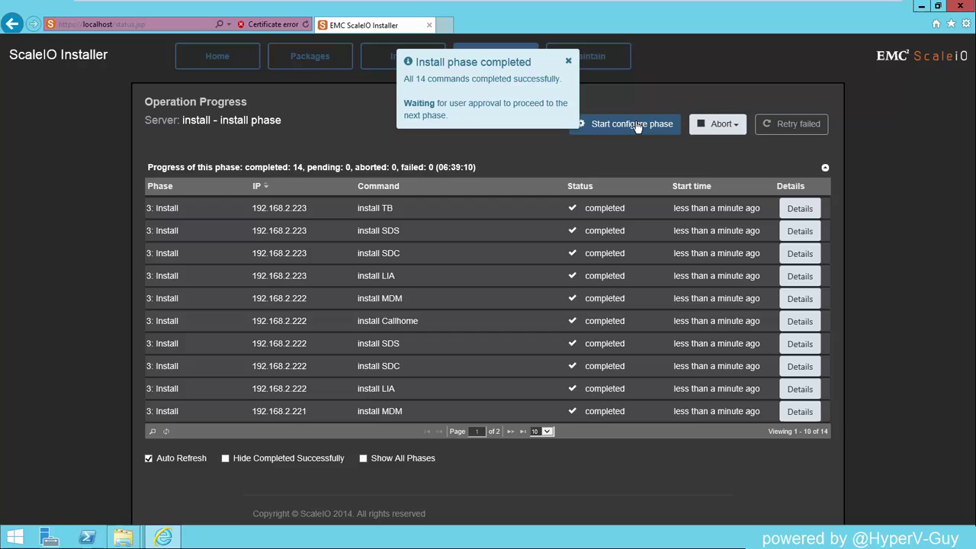
pyautogui.click(637, 125)
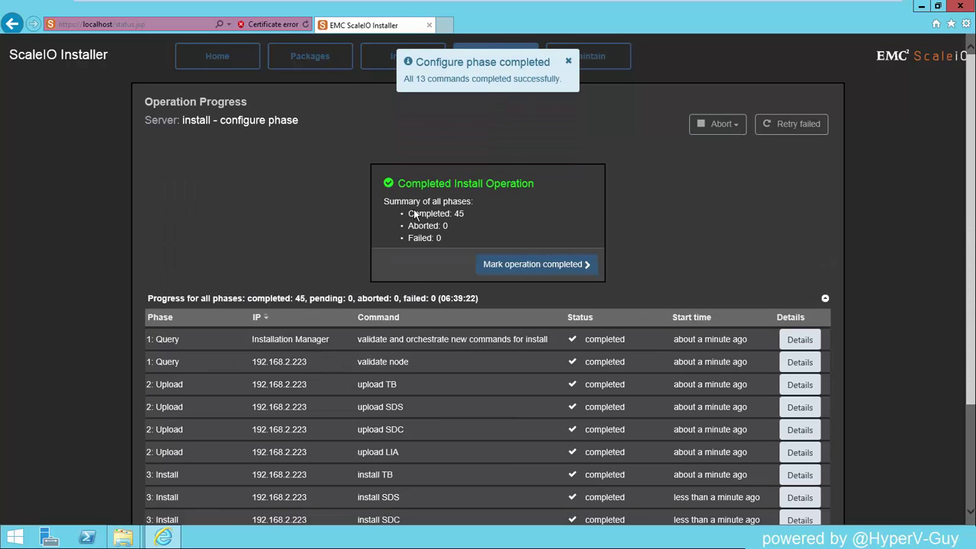
# Step: Mark the install operation completed, review the post-install notes, and minimize Internet Explorer
pyautogui.scroll(-3, 709, 253)
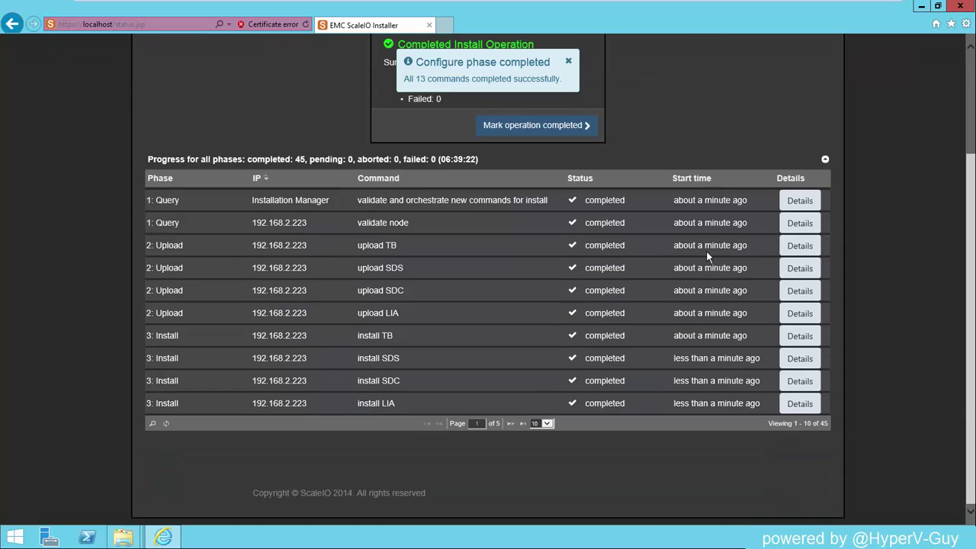
pyautogui.click(549, 135)
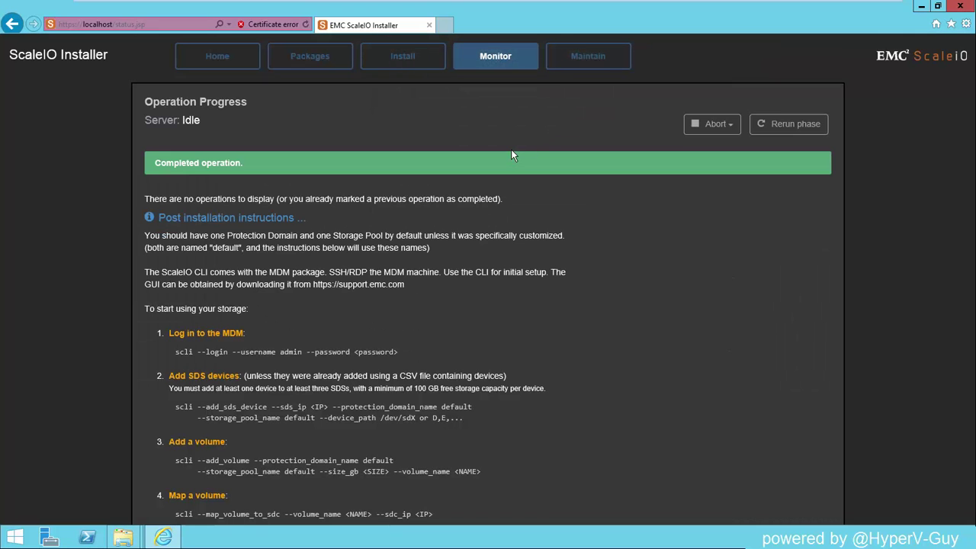
pyautogui.scroll(-2, 387, 343)
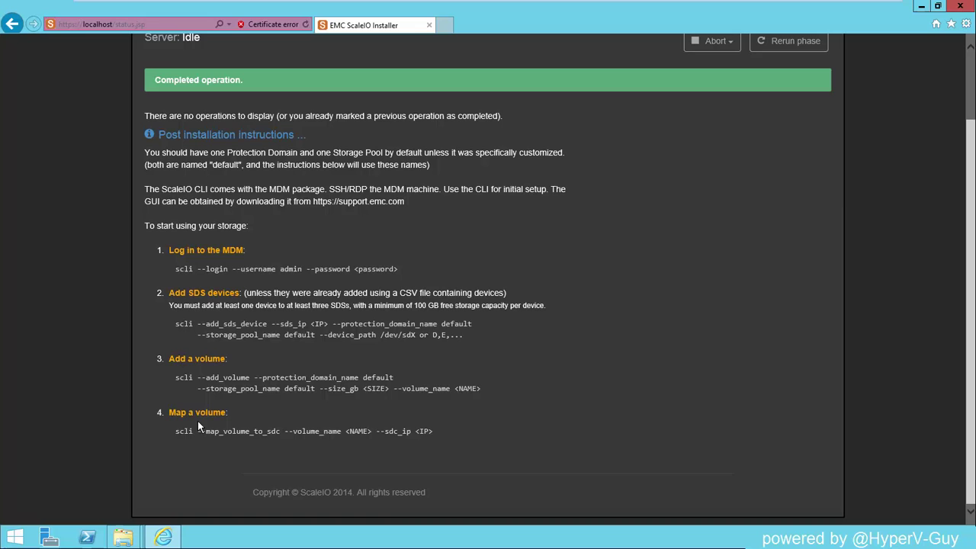
pyautogui.click(921, 6)
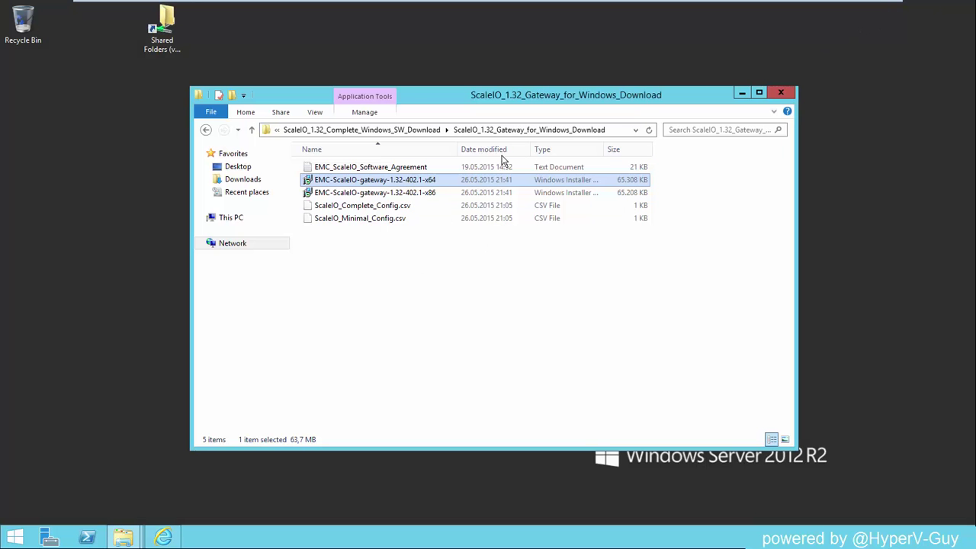
# Step: Browse to ScaleIO_1.32_RHEL6_FnF > ScaleIO_1.32_GUI_for_Windows_Download and run the GUI .msi installer
pyautogui.click(412, 129)
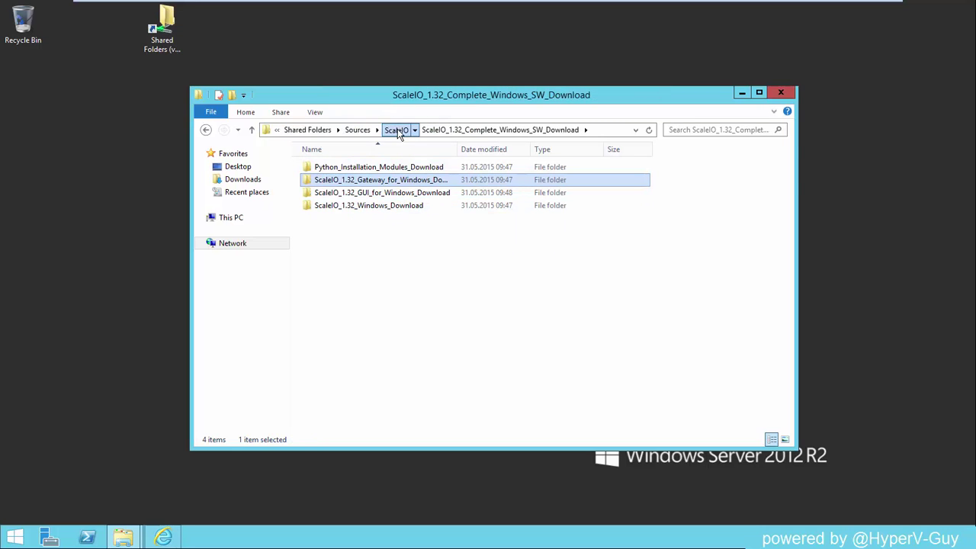
pyautogui.click(396, 129)
pyautogui.click(387, 197)
pyautogui.doubleClick(386, 197)
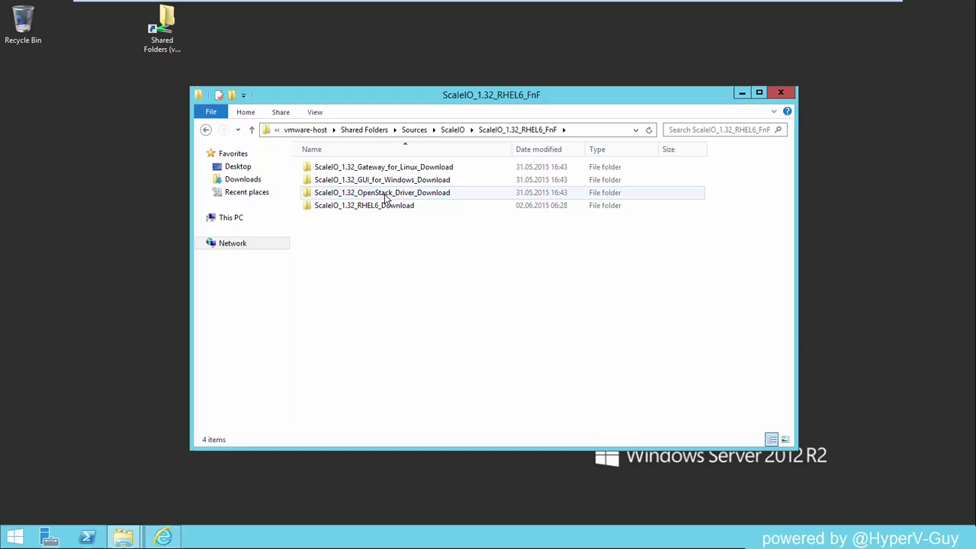
pyautogui.doubleClick(407, 181)
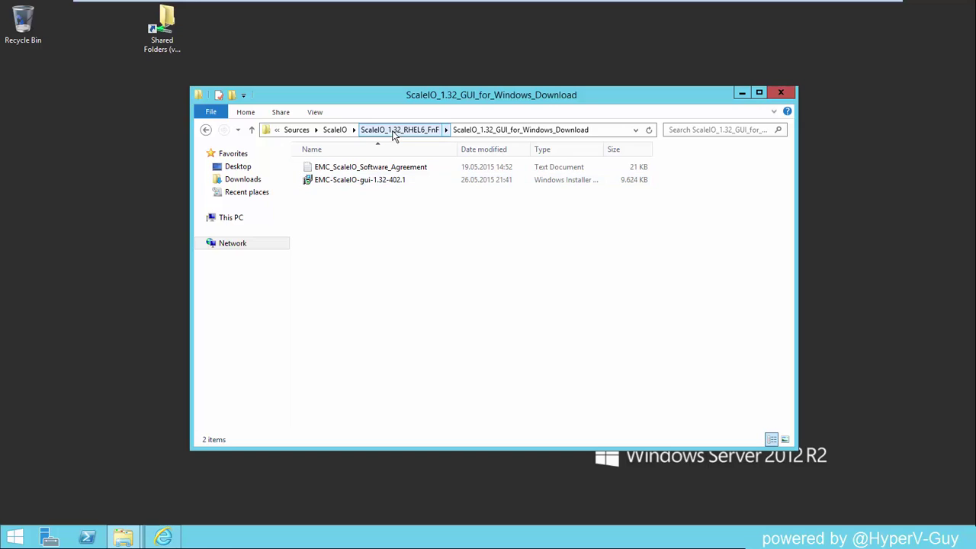
pyautogui.doubleClick(378, 181)
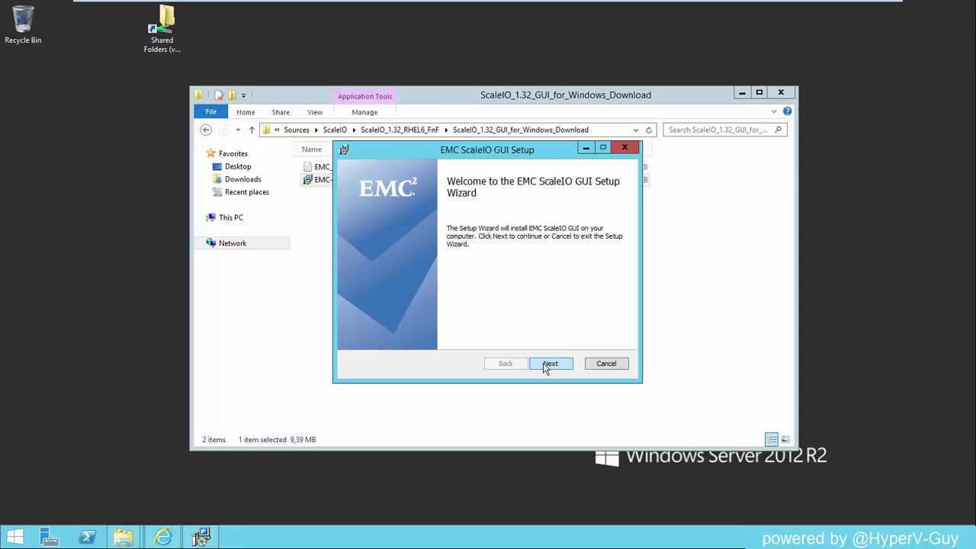
# Step: Complete the setup wizard, accepting the license and keeping the default install folder
pyautogui.click(546, 368)
pyautogui.click(412, 335)
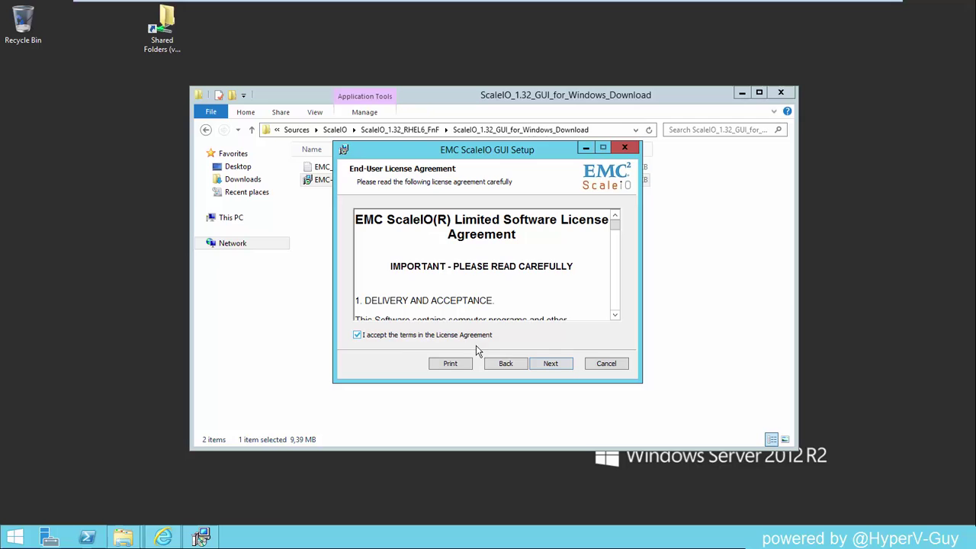
pyautogui.click(549, 363)
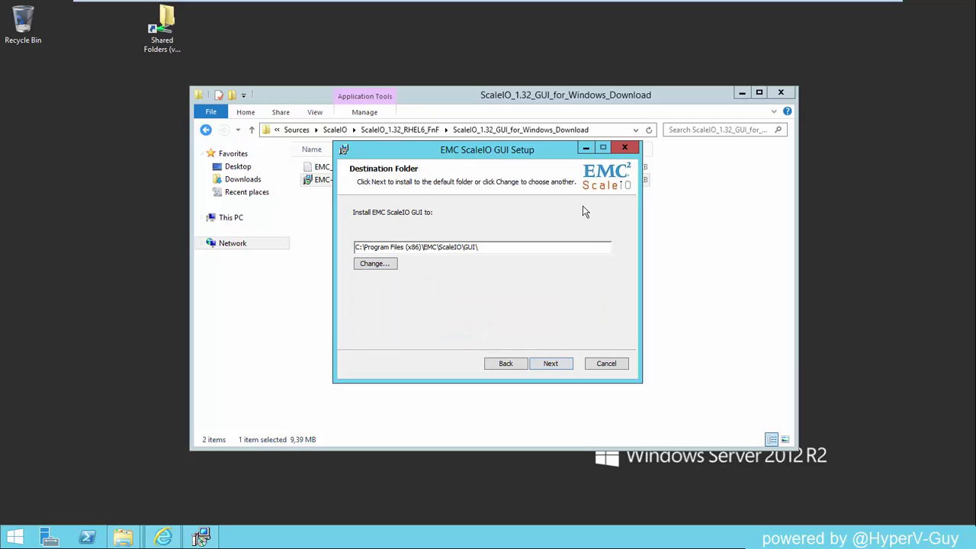
pyautogui.click(546, 360)
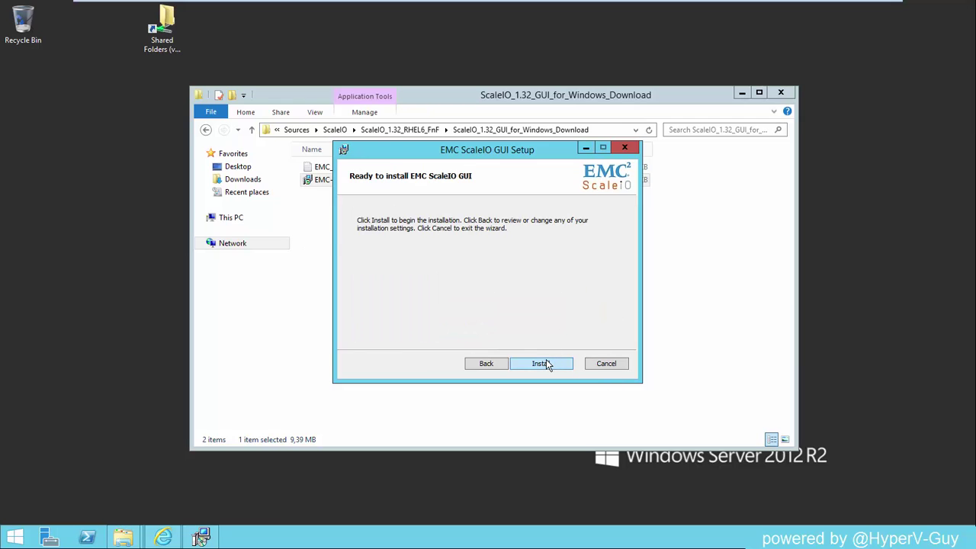
pyautogui.click(546, 364)
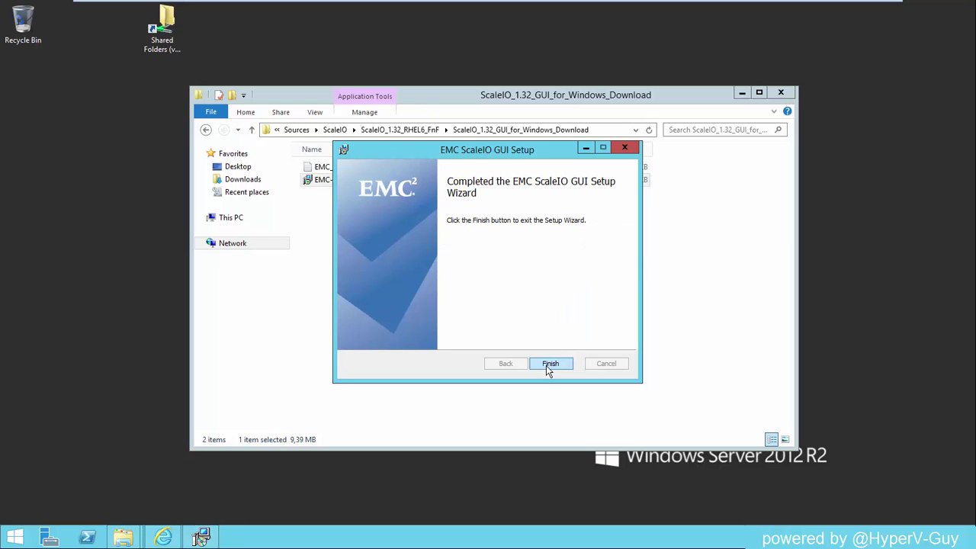
pyautogui.click(549, 363)
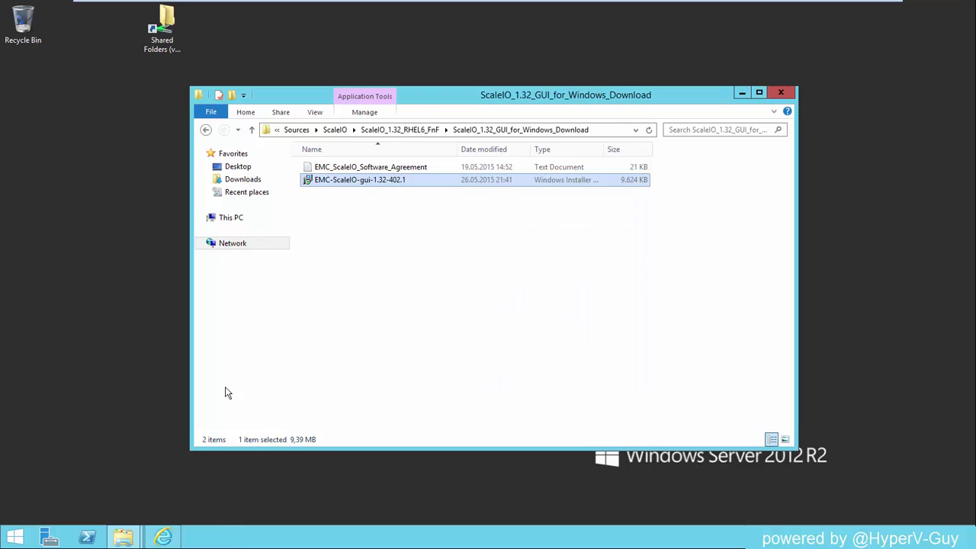
# Step: Launch EMC ScaleIO GUI from the Start screen's app list
pyautogui.click(14, 536)
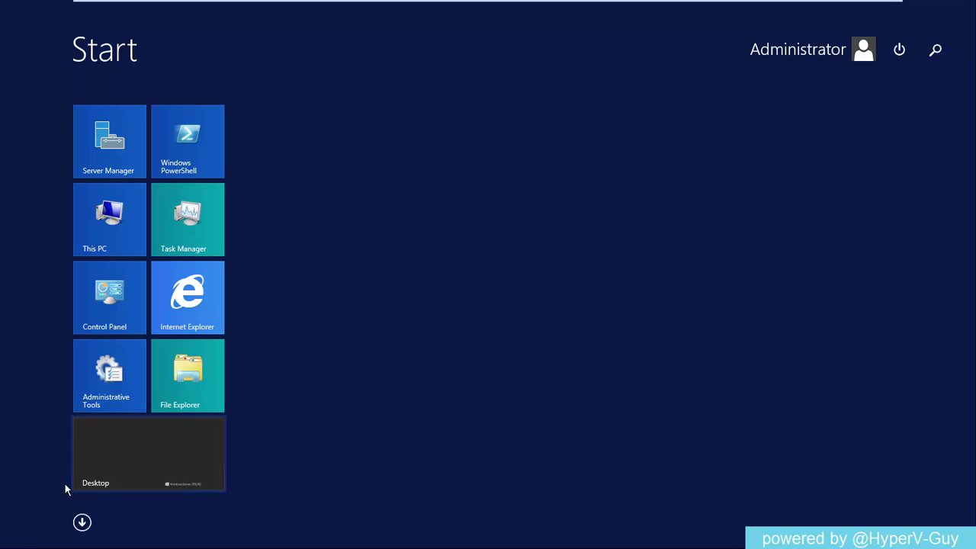
pyautogui.click(81, 522)
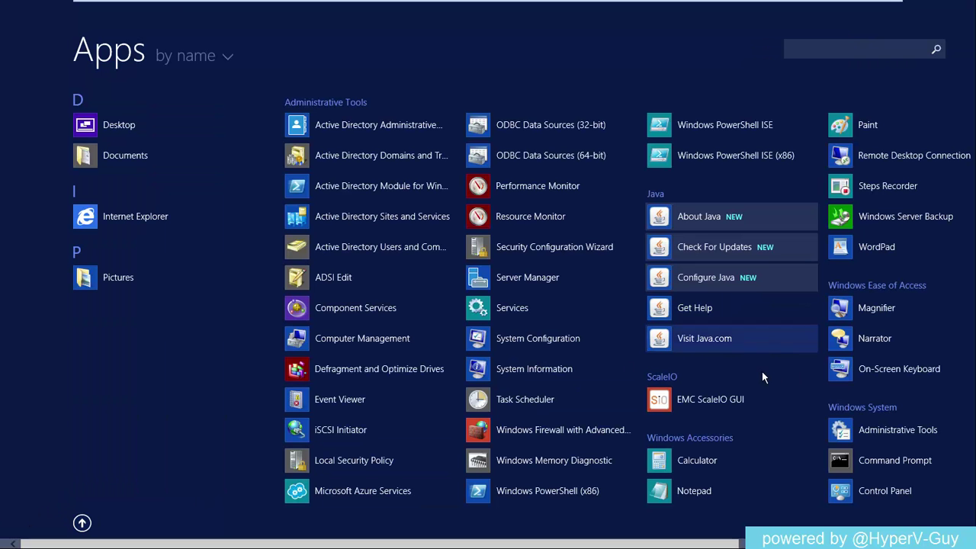
pyautogui.click(719, 399)
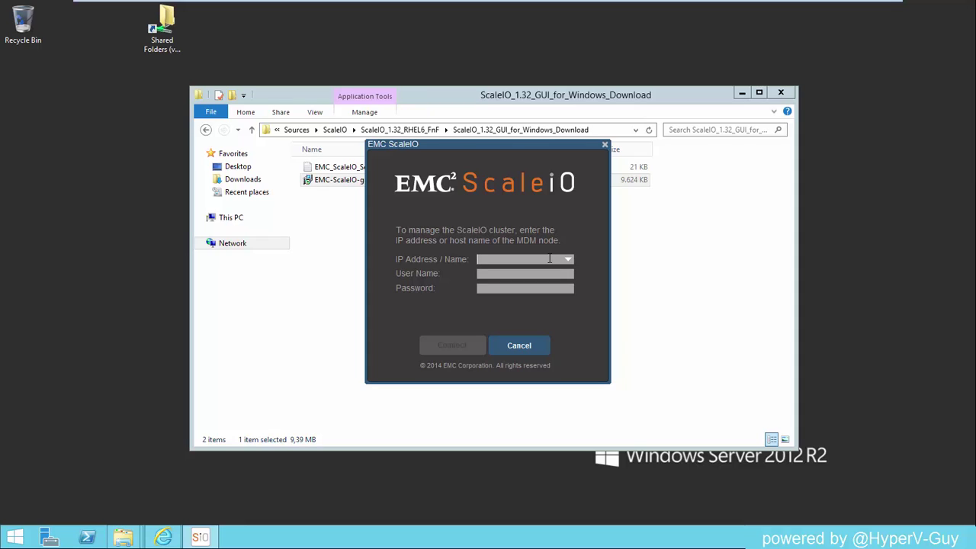
# Step: Fill the login with MDM address 192.168.2.221, user name admin, and the admin password
pyautogui.write('192.168.2.221')
pyautogui.press('Tab')
pyautogui.write('admin')
pyautogui.press('Tab')
pyautogui.write('P')
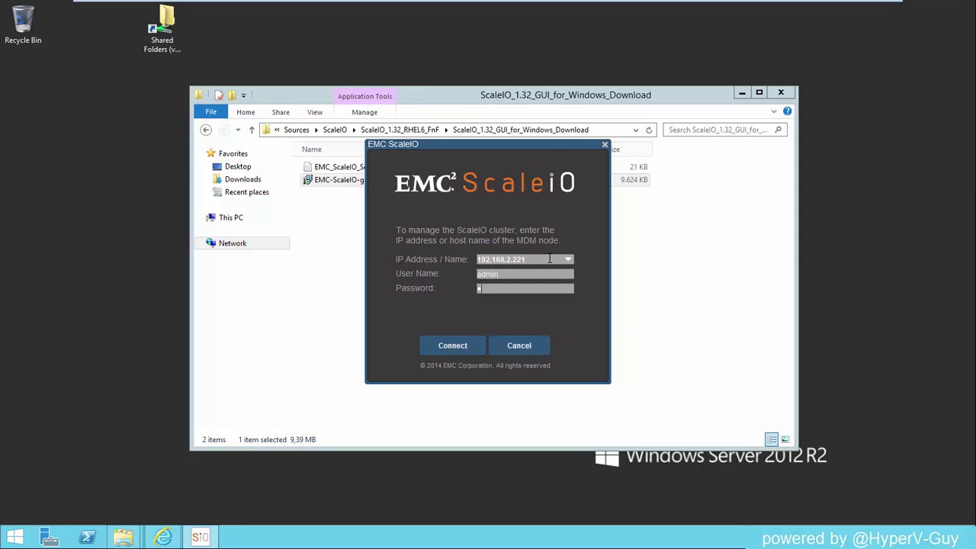
pyautogui.write('assword123!')
# Step: Connect, open the Backend view, and expand default to list SDSs 192.168.2.221–223
pyautogui.click(461, 344)
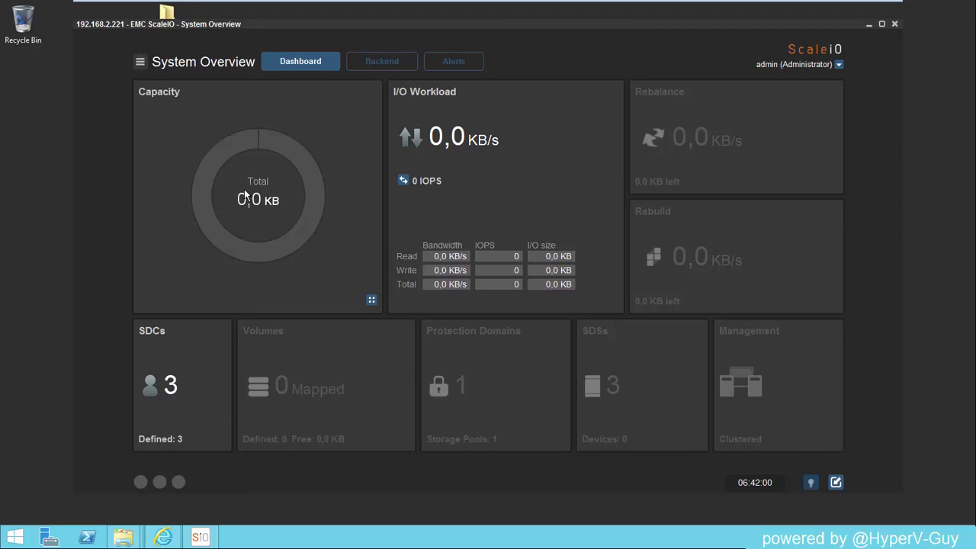
pyautogui.click(381, 61)
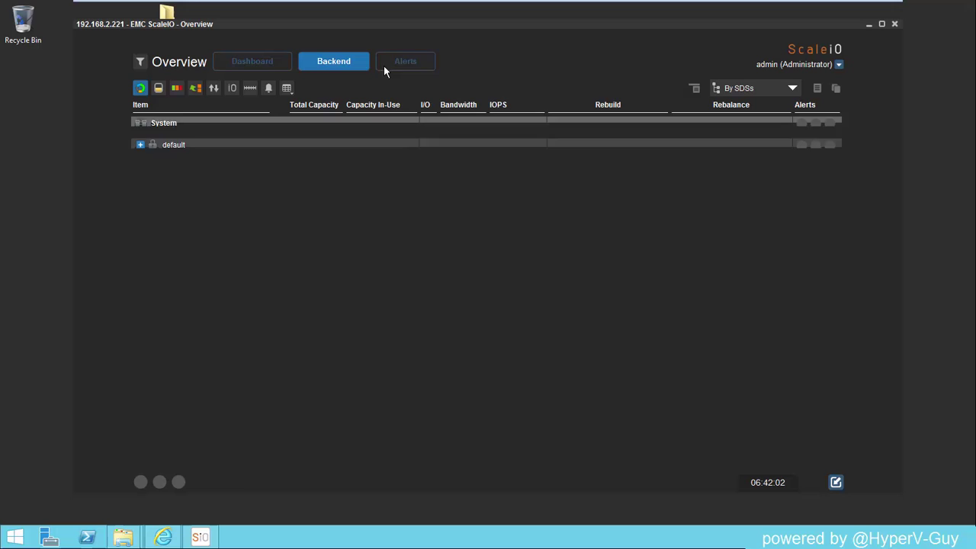
pyautogui.click(139, 148)
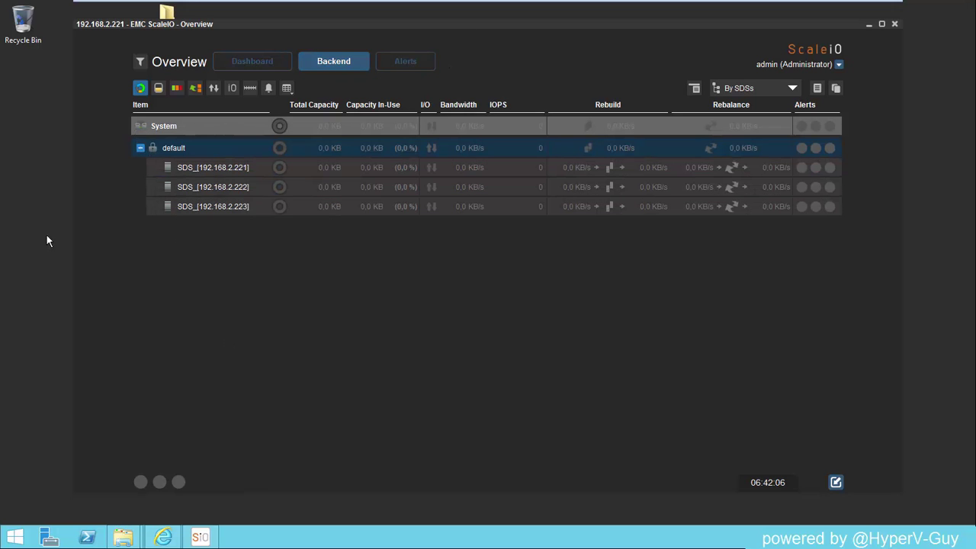
pyautogui.click(207, 184)
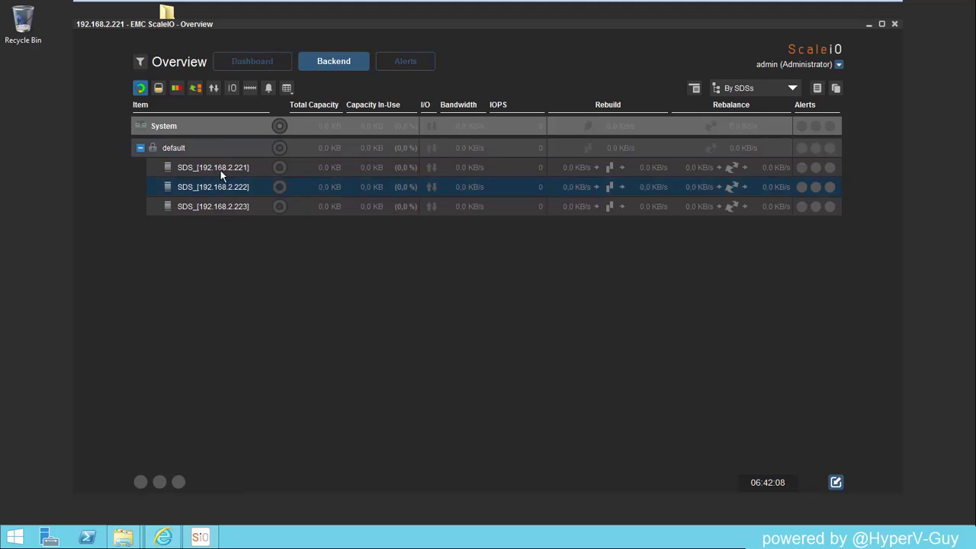
pyautogui.click(225, 169)
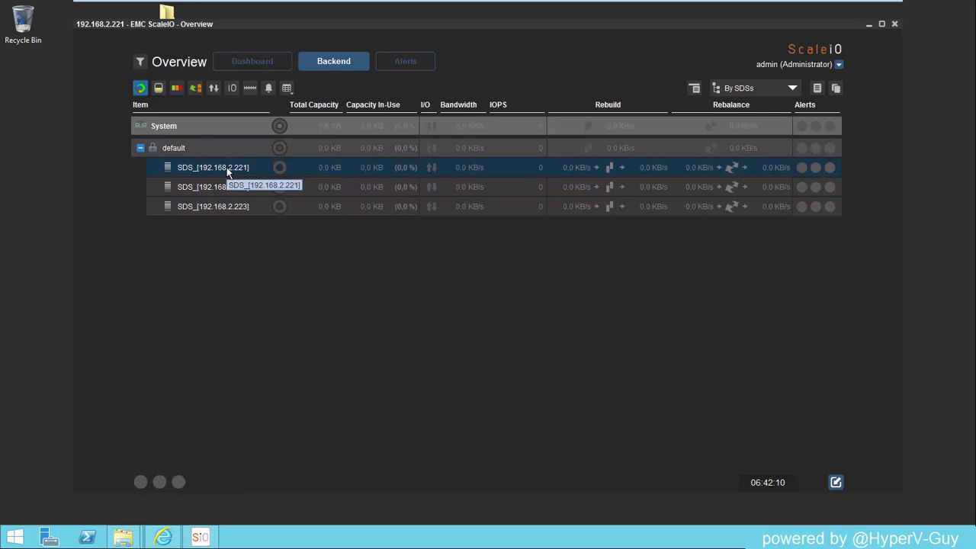
# Step: Add device /dev/sdb, as both path and name, to SDS_[192.168.2.221]
pyautogui.rightClick(226, 167)
pyautogui.click(262, 180)
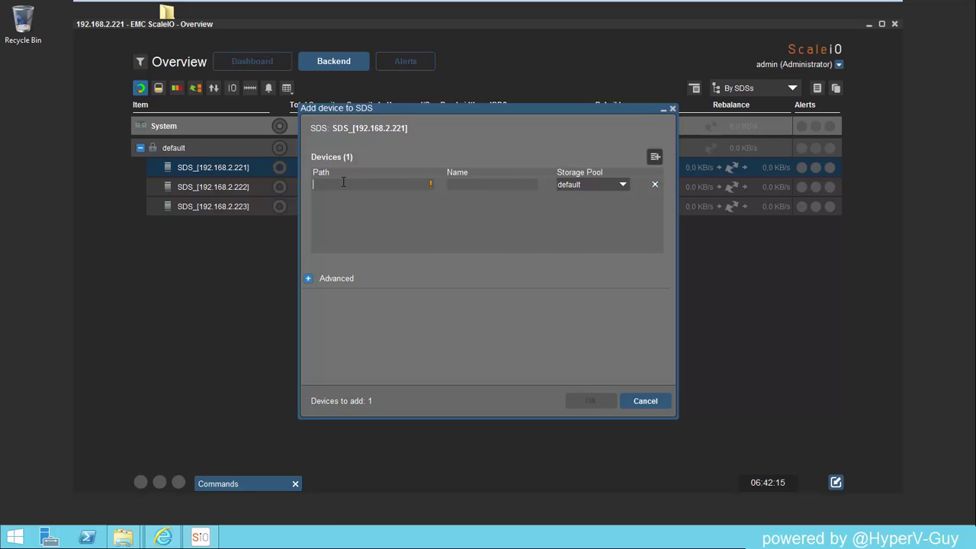
pyautogui.write('/dev/sdb')
pyautogui.moveTo(374, 183); pyautogui.dragTo(314, 183)
pyautogui.hotkey('ctrl', 'c')
pyautogui.click(506, 187)
pyautogui.hotkey('ctrl', 'v')
pyautogui.click(591, 400)
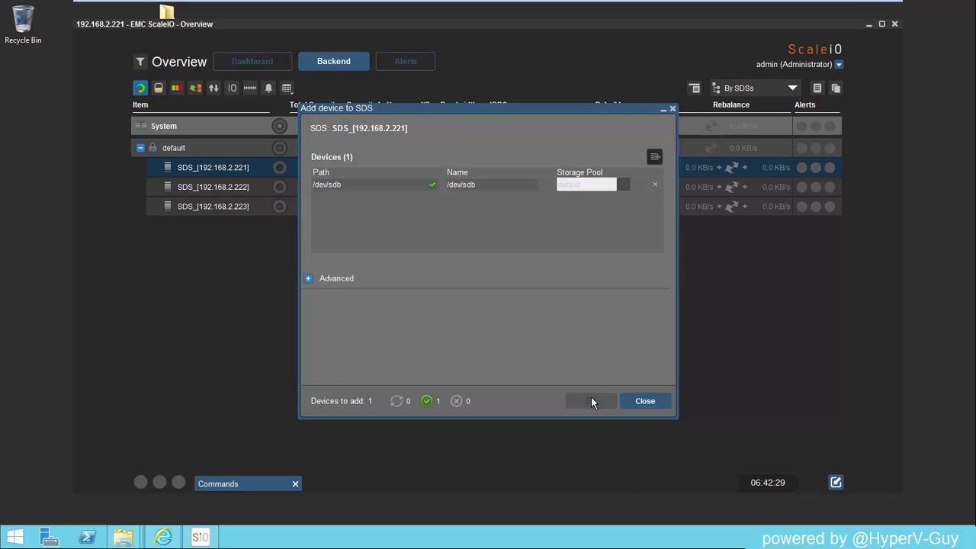
pyautogui.click(646, 401)
pyautogui.click(228, 208)
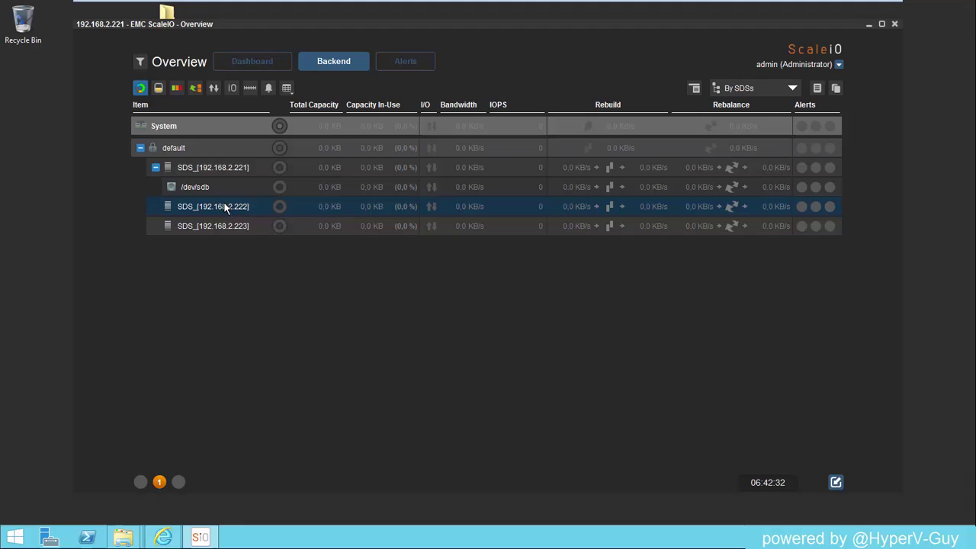
# Step: Add /dev/sdb as path and name to SDS_[192.168.2.222]
pyautogui.rightClick(226, 207)
pyautogui.click(266, 219)
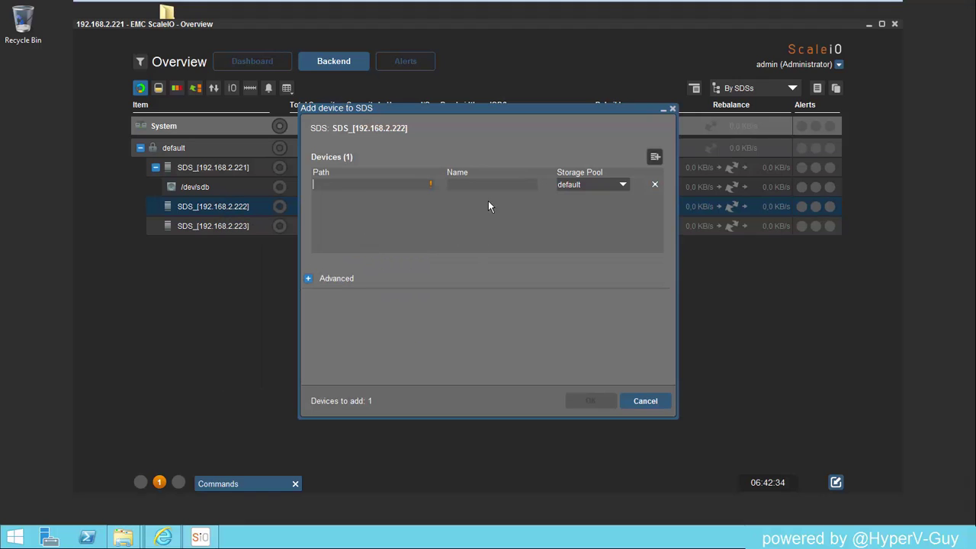
pyautogui.click(358, 188)
pyautogui.hotkey('ctrl', 'v')
pyautogui.click(478, 184)
pyautogui.hotkey('ctrl', 'v')
pyautogui.click(598, 402)
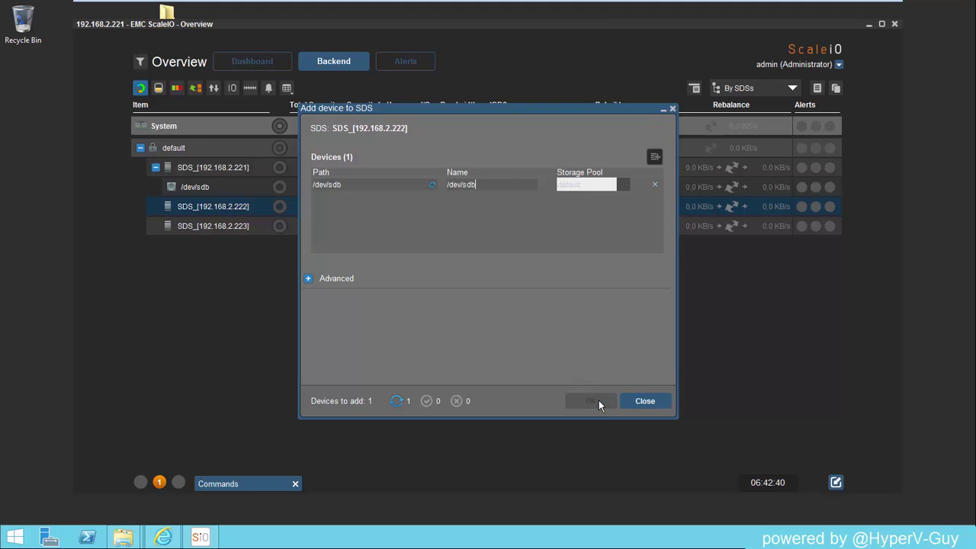
pyautogui.click(644, 404)
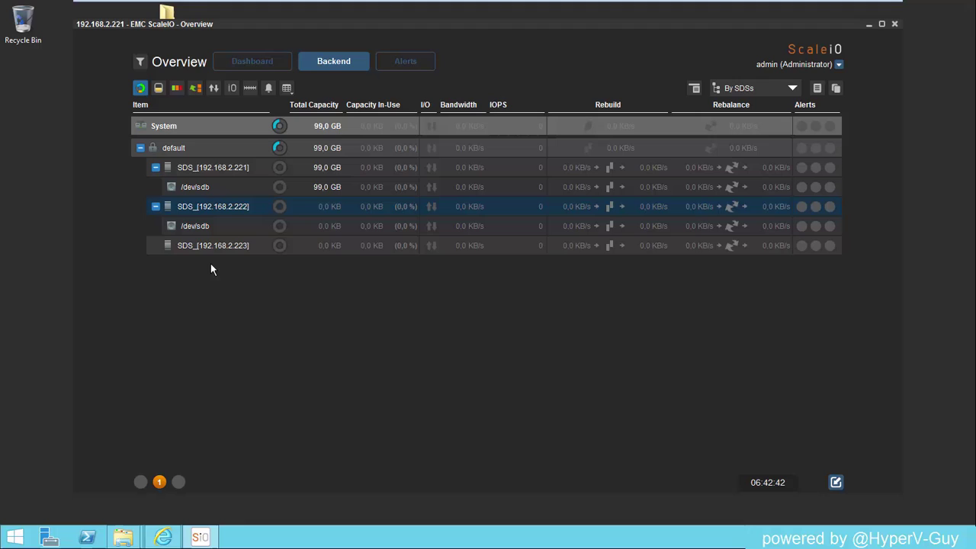
# Step: Add /dev/sdb as path and name to SDS_[192.168.2.223]
pyautogui.click(192, 247)
pyautogui.rightClick(192, 254)
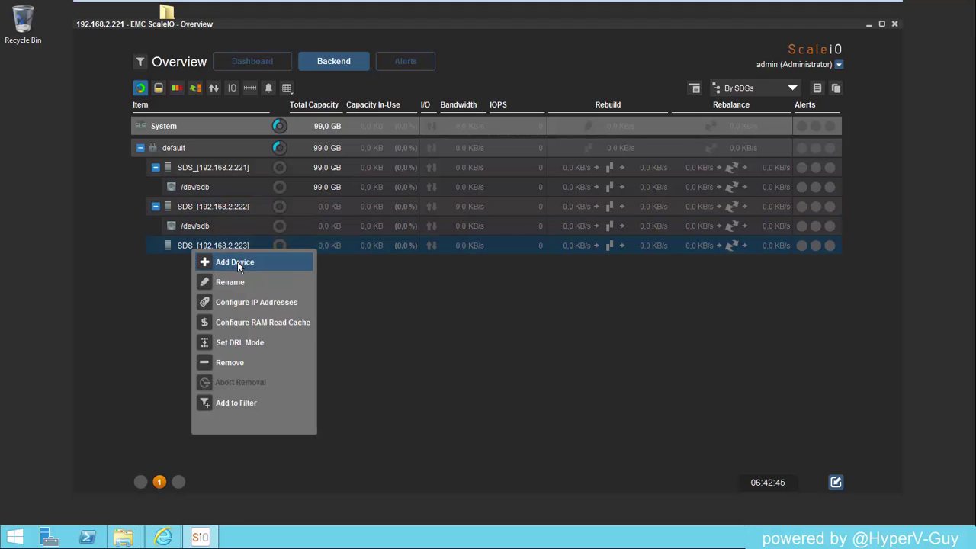
pyautogui.click(237, 261)
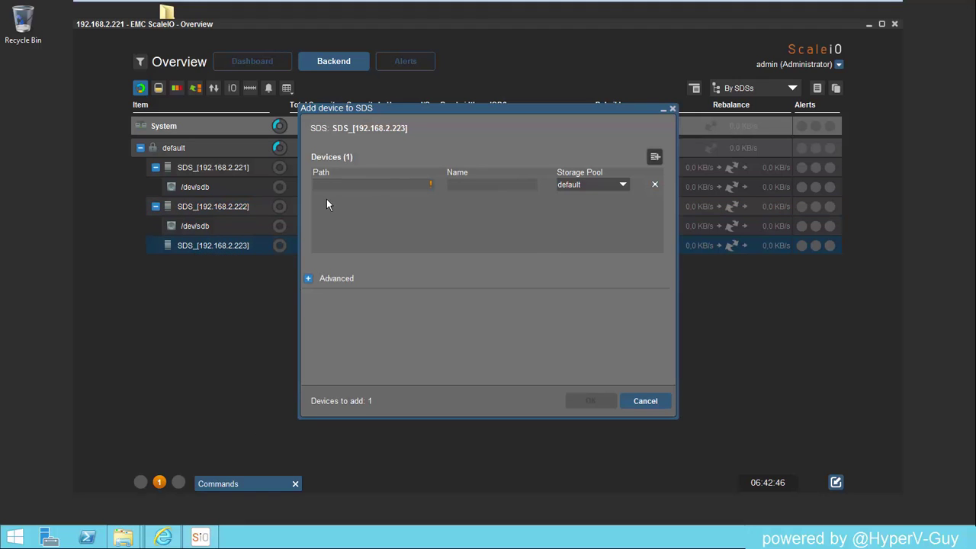
pyautogui.write('/dev/sdb')
pyautogui.click(510, 184)
pyautogui.write('/dev/sdb')
pyautogui.click(593, 401)
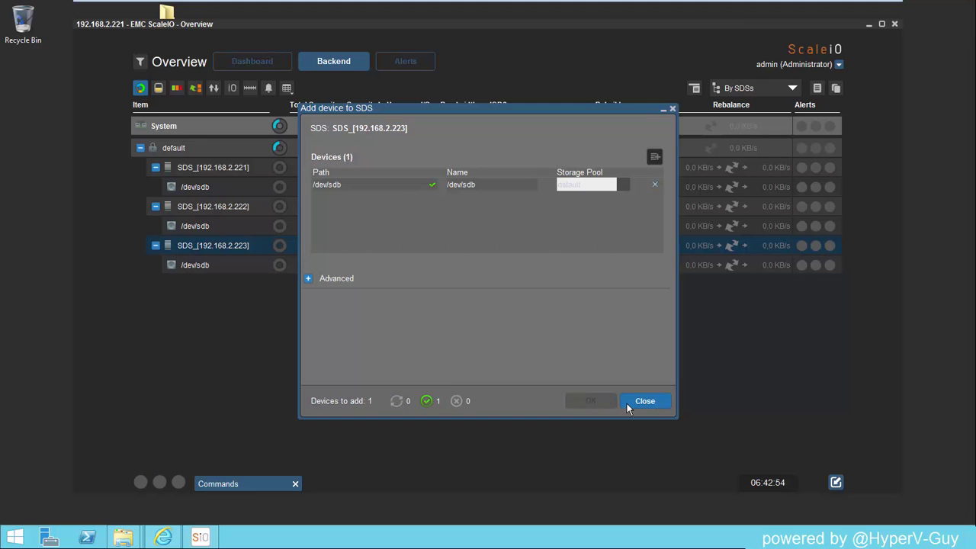
pyautogui.click(627, 403)
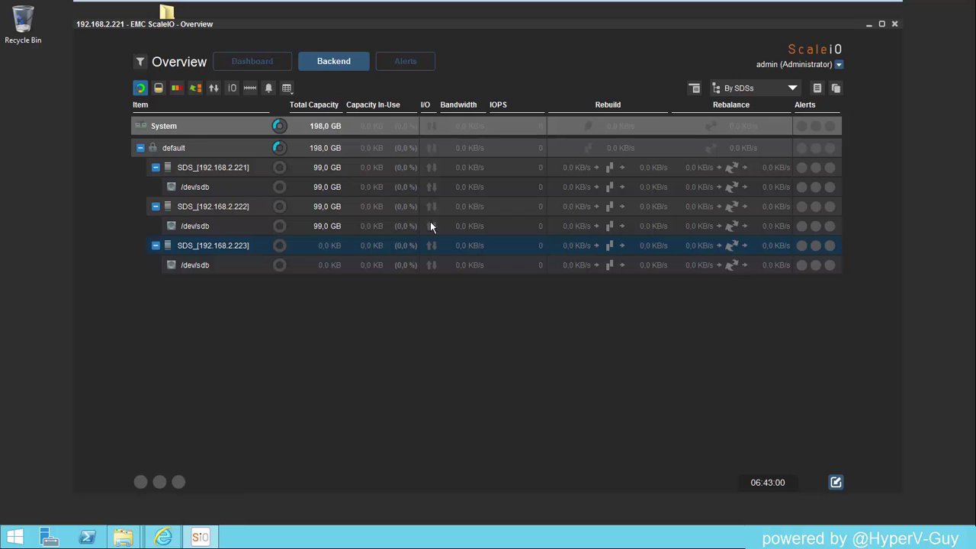
# Step: View the System Overview dashboard showing 297.0 GB total capacity, 3 SDSs and 3 SDCs
pyautogui.click(271, 61)
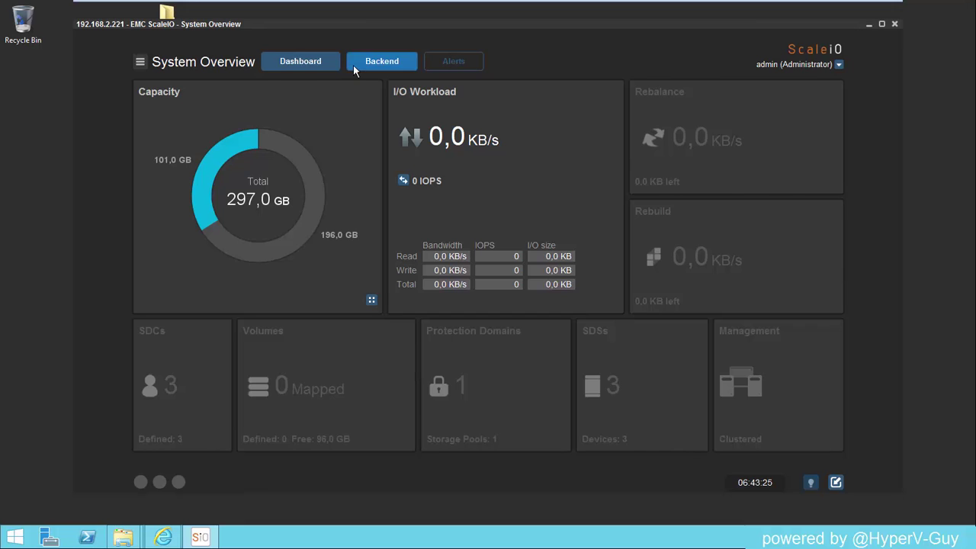
# Step: In Backend, add a device to SDS_[192.168.2.221] with path and name /dev/sdc
pyautogui.click(359, 62)
pyautogui.rightClick(210, 169)
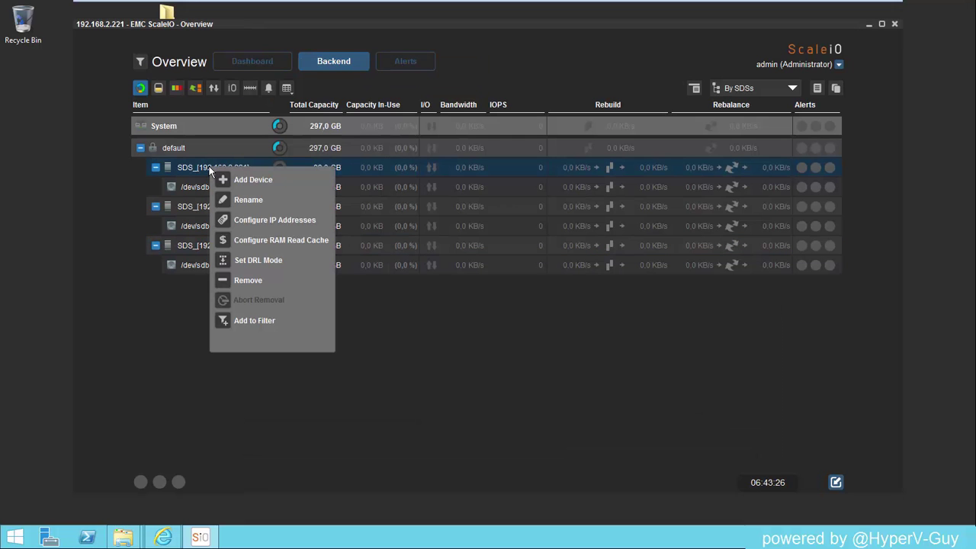
pyautogui.click(263, 179)
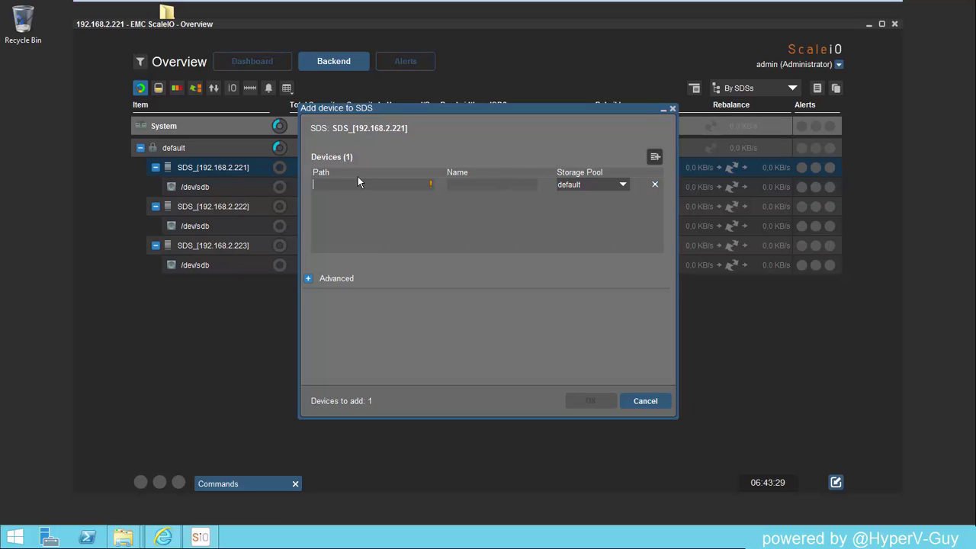
pyautogui.write('/dev/sdb')
pyautogui.press('BackSpace')
pyautogui.write('c')
pyautogui.click(459, 187)
pyautogui.write('/dev/sdb')
pyautogui.press('BackSpace')
pyautogui.write('c')
# Step: Add a second device row with path and name /dev/sdd, then confirm both devices
pyautogui.click(655, 156)
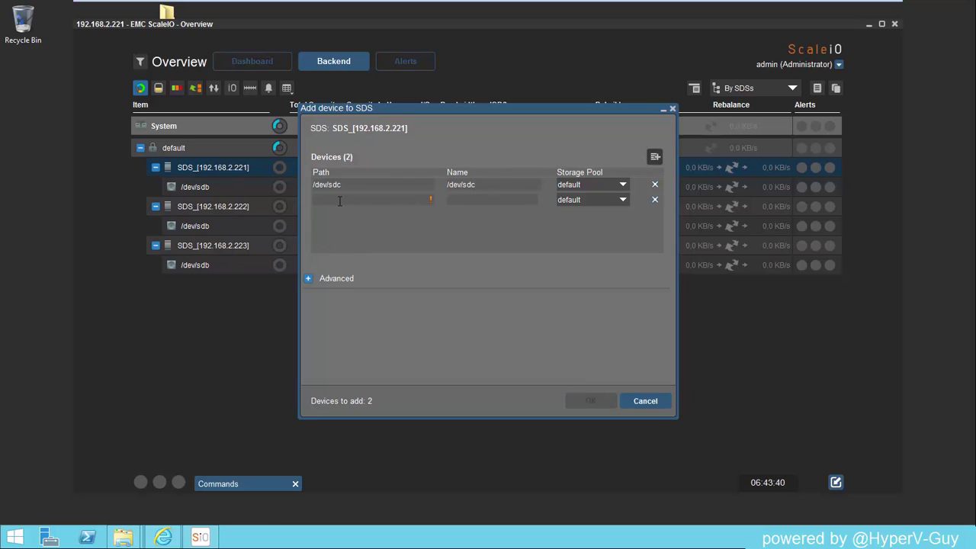
pyautogui.click(340, 200)
pyautogui.write('/dev/sdd')
pyautogui.click(473, 200)
pyautogui.write('/dev/sds')
pyautogui.press('BackSpace')
pyautogui.write('d')
pyautogui.click(590, 401)
pyautogui.click(636, 403)
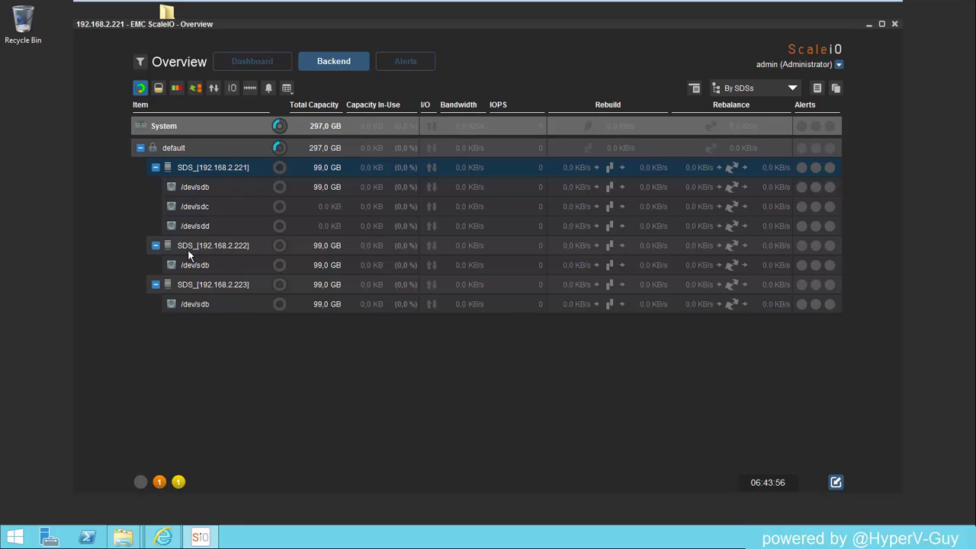
# Step: Add a device to SDS_[192.168.2.222] with path and name /dev/sdc
pyautogui.doubleClick(210, 246)
pyautogui.rightClick(210, 246)
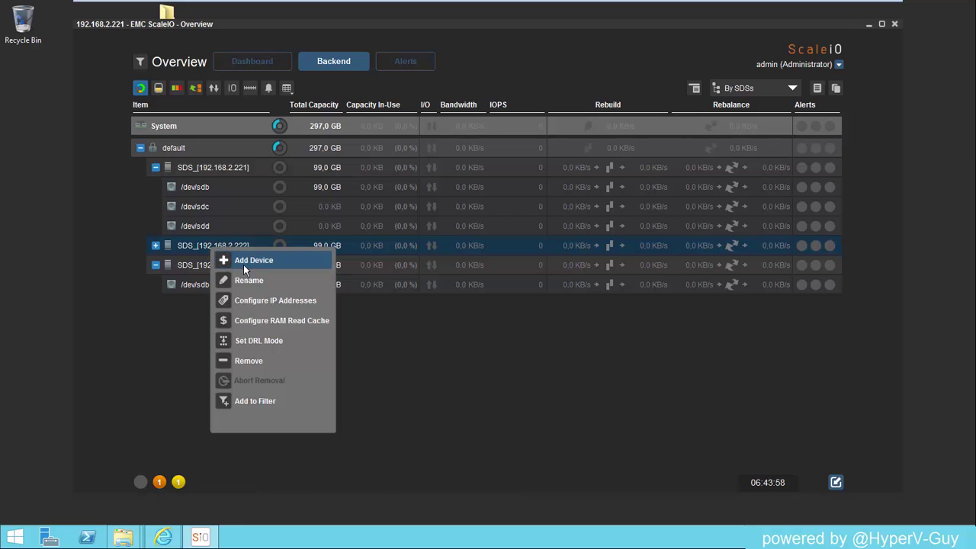
pyautogui.click(245, 263)
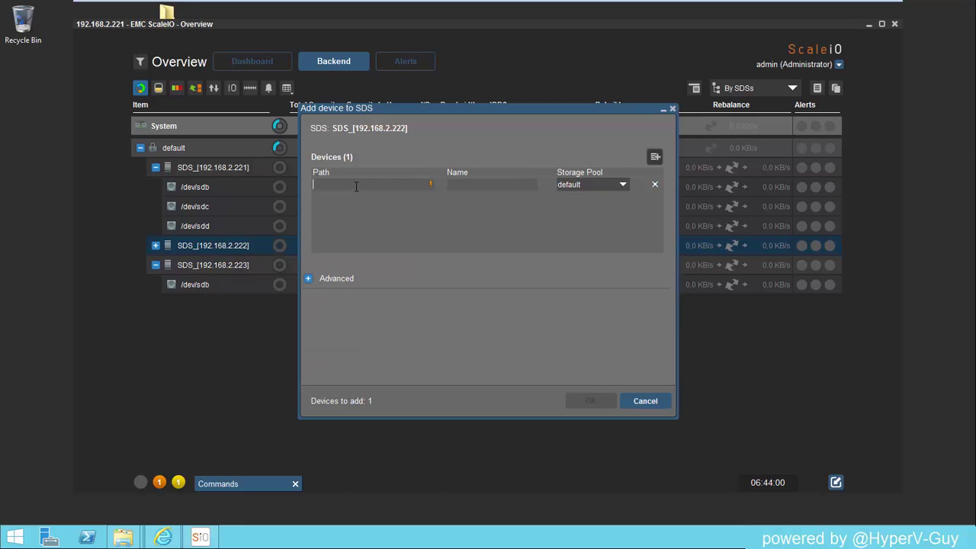
pyautogui.write('/dev/sdc')
pyautogui.press('Tab')
pyautogui.write('c')
pyautogui.press('BackSpace')
pyautogui.hotkey('ctrl', 'v')
# Step: Add a second device row with path and name /dev/sdd, then confirm both devices
pyautogui.click(655, 156)
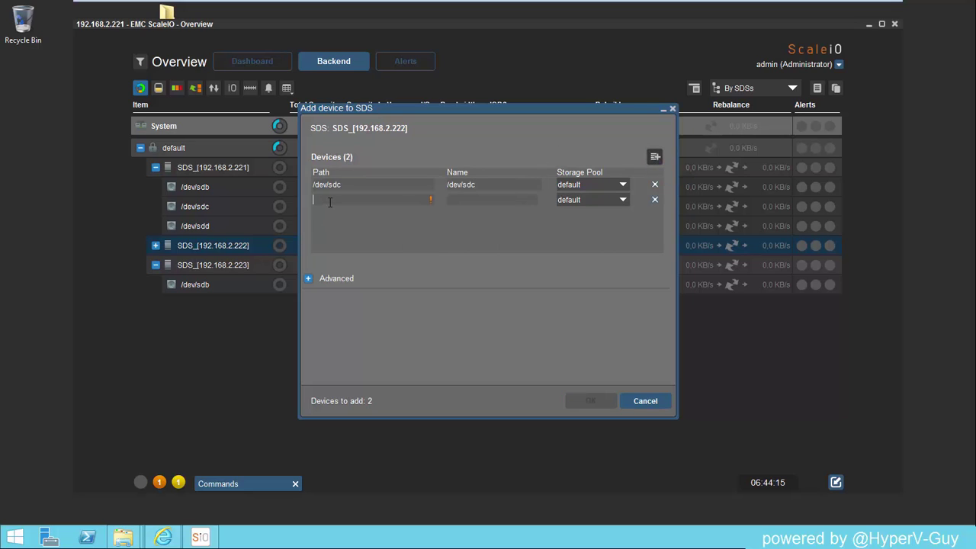
pyautogui.click(330, 202)
pyautogui.hotkey('ctrl', 'v')
pyautogui.press('BackSpace')
pyautogui.write('d')
pyautogui.click(469, 195)
pyautogui.hotkey('ctrl', 'v')
pyautogui.press('BackSpace')
pyautogui.write('d')
pyautogui.click(588, 401)
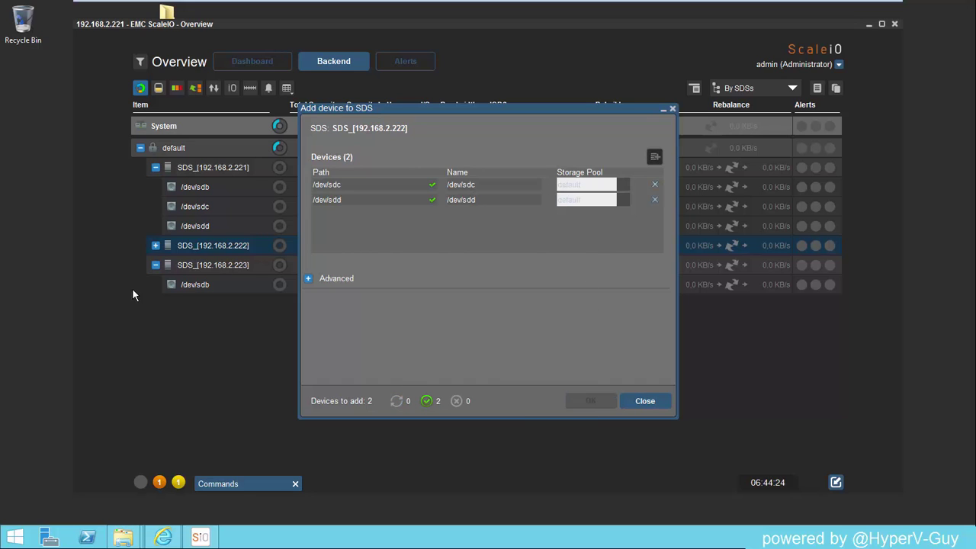
pyautogui.click(641, 401)
pyautogui.click(196, 286)
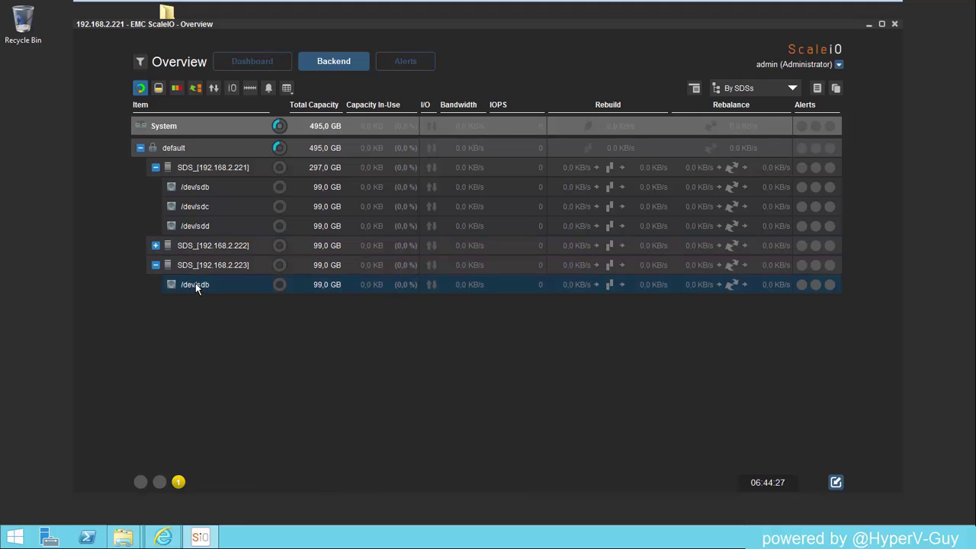
# Step: Add a device to SDS_[192.168.2.223] with path and name /dev/sdc
pyautogui.rightClick(190, 282)
pyautogui.doubleClick(188, 266)
pyautogui.rightClick(205, 269)
pyautogui.click(219, 277)
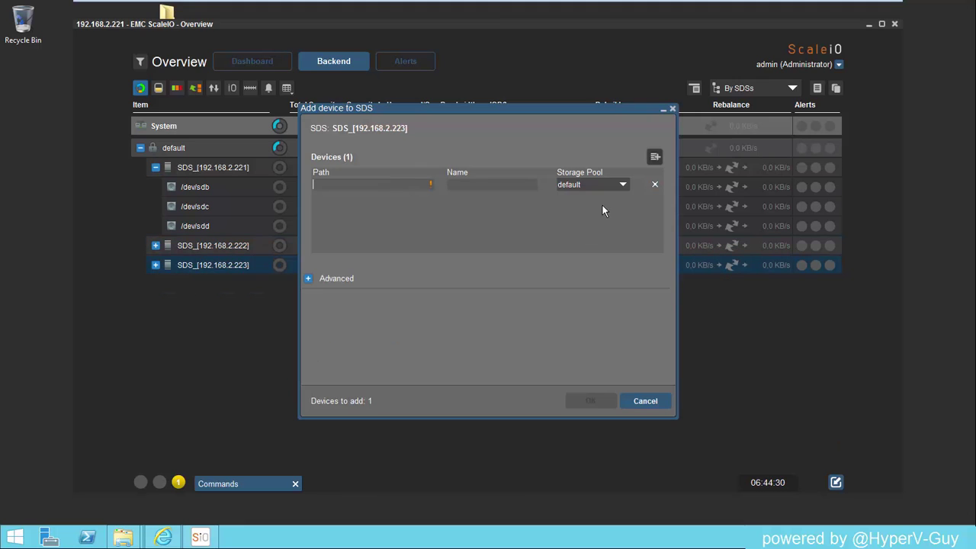
pyautogui.write('/dev/sdc')
pyautogui.press('Tab')
pyautogui.write('/dev/sdb')
pyautogui.press('BackSpace')
pyautogui.write('c')
# Step: Add a second device row with path and name /dev/sdd, then confirm both devices
pyautogui.click(655, 156)
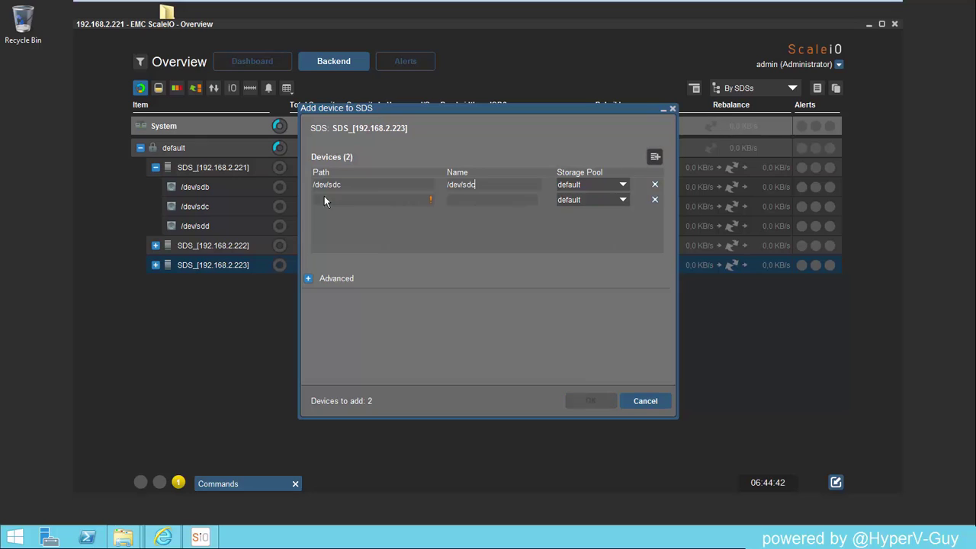
pyautogui.click(350, 200)
pyautogui.write('/dev/sdb')
pyautogui.press('BackSpace')
pyautogui.write('d/dev/sdb')
pyautogui.press('BackSpace')
pyautogui.write('d')
pyautogui.click(592, 400)
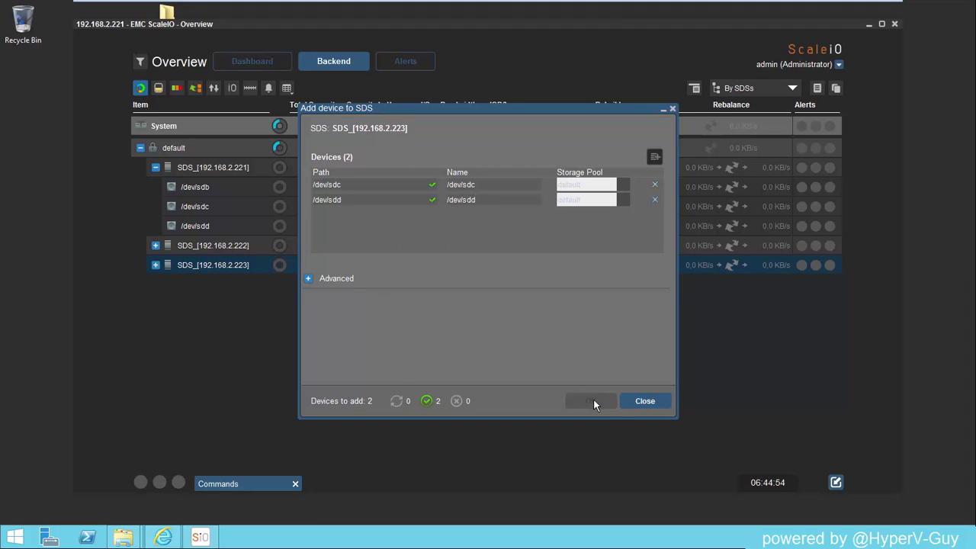
pyautogui.click(640, 403)
# Step: Expand SDS_[192.168.2.223] and SDS_[192.168.2.222], then view the dashboard's 891.0 GB total capacity
pyautogui.click(156, 265)
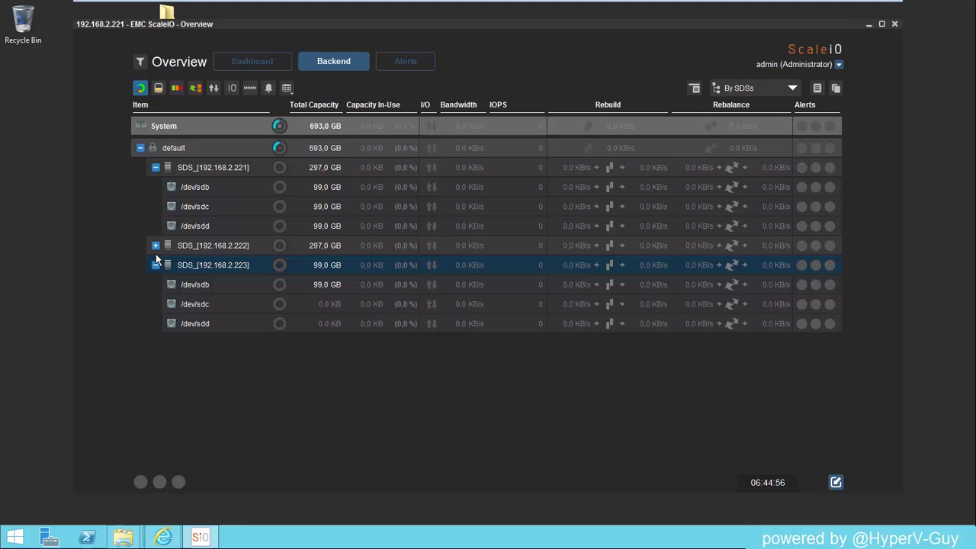
pyautogui.click(155, 247)
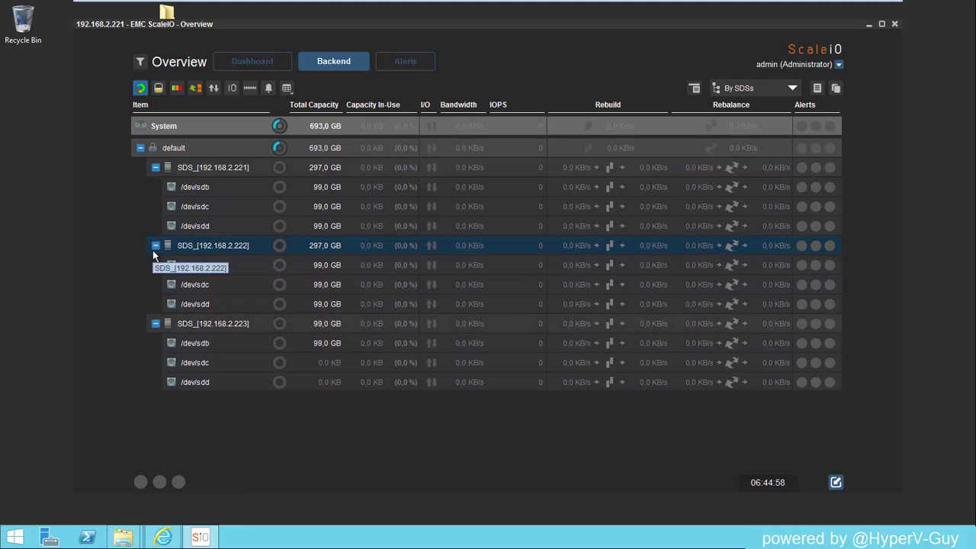
pyautogui.click(261, 62)
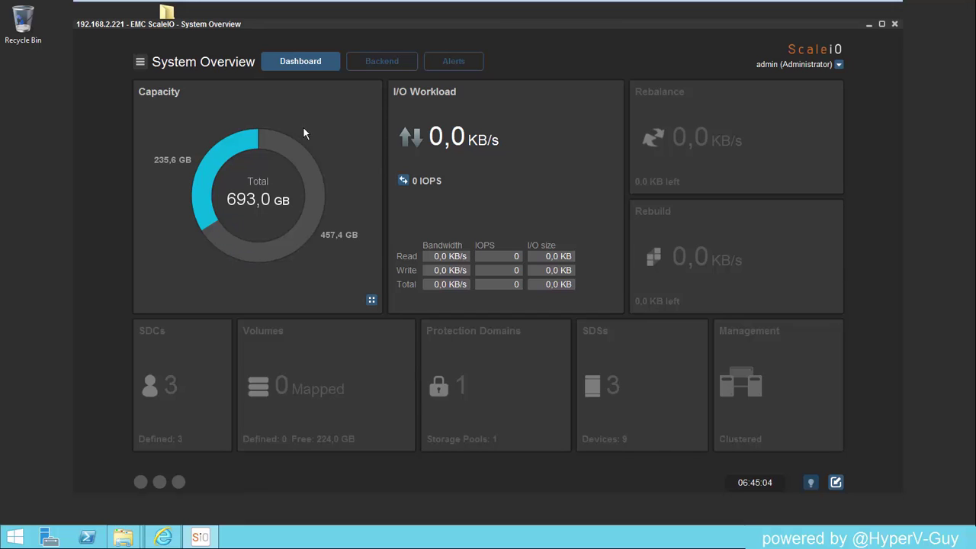
pyautogui.click(399, 64)
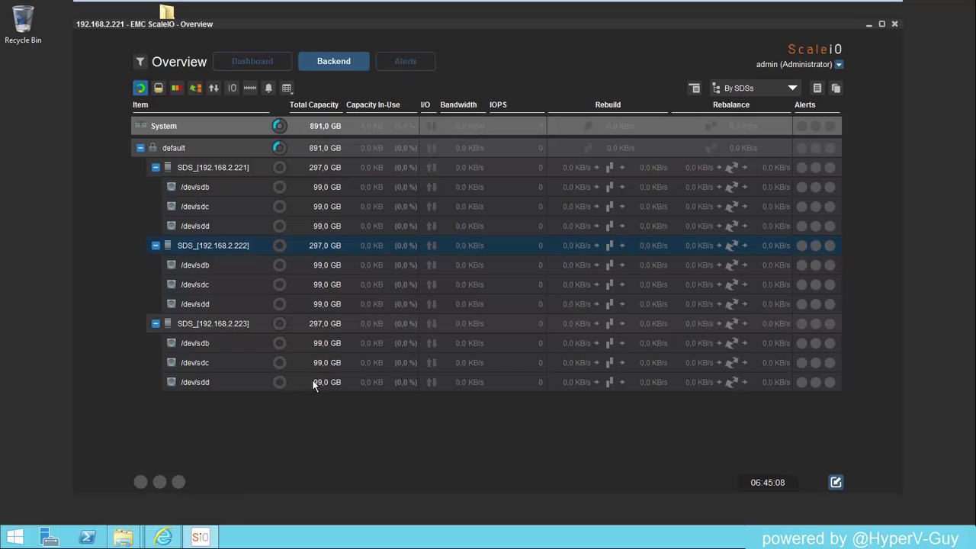
pyautogui.click(257, 66)
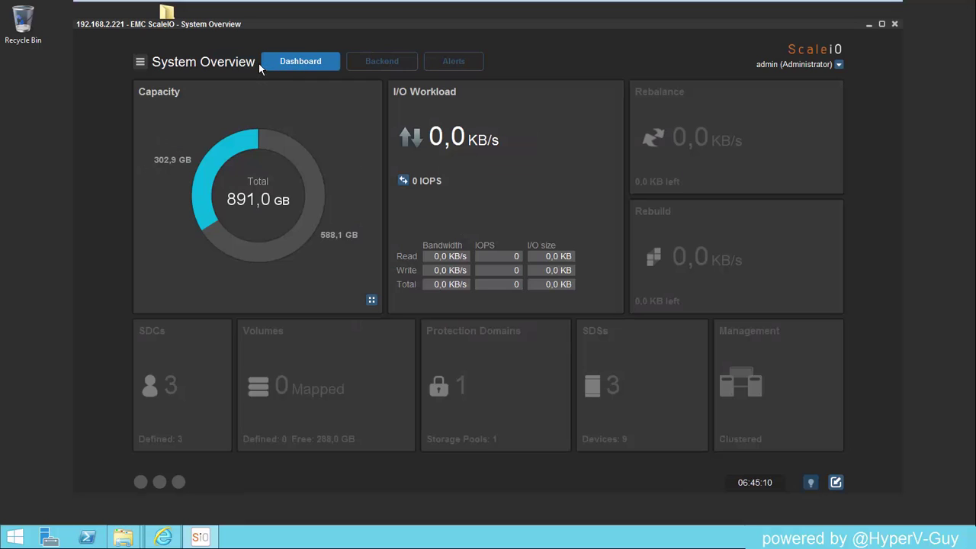